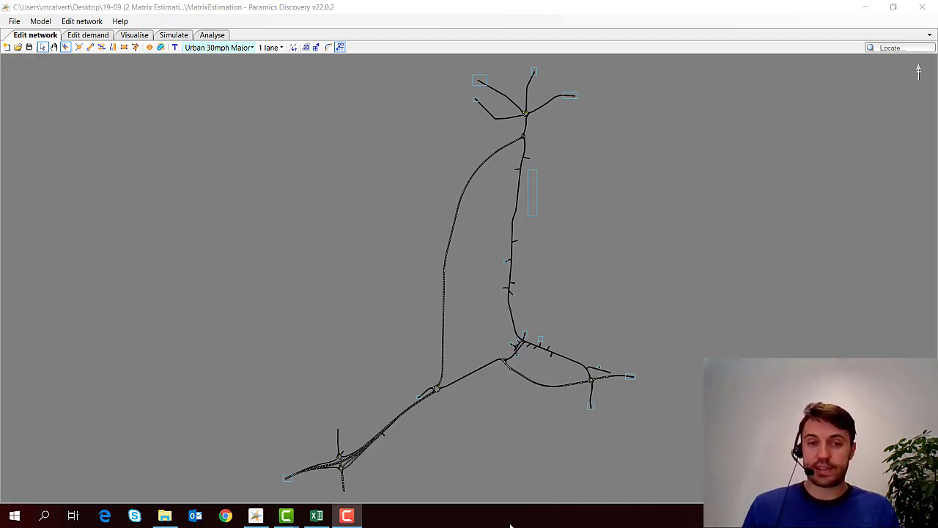
Switch to Excel and examine the prior matrix file Demands_3First.csv, with its matrix number and origin and destination zone columns.
{"action": "left_click", "coordinate": [316, 516]}
{"action": "mouse_move", "coordinate": [339, 518]}
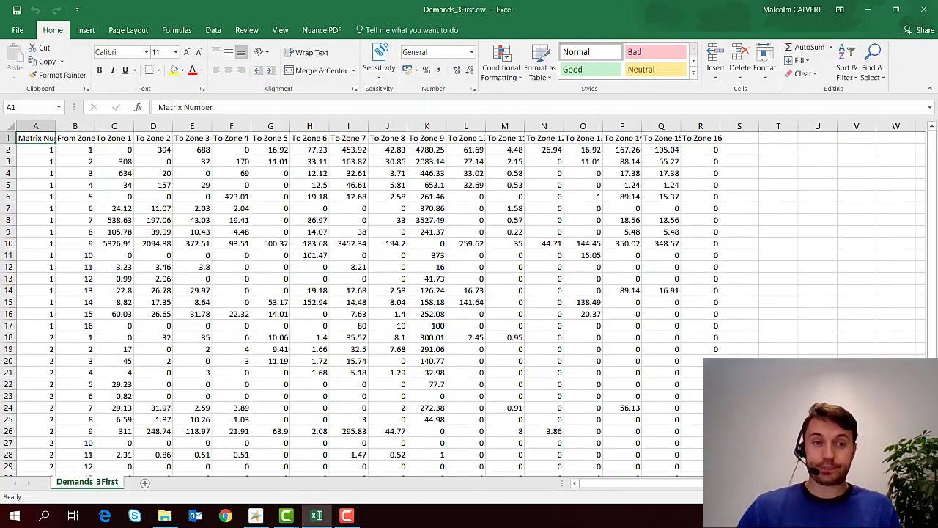
{"action": "left_click", "coordinate": [515, 519]}
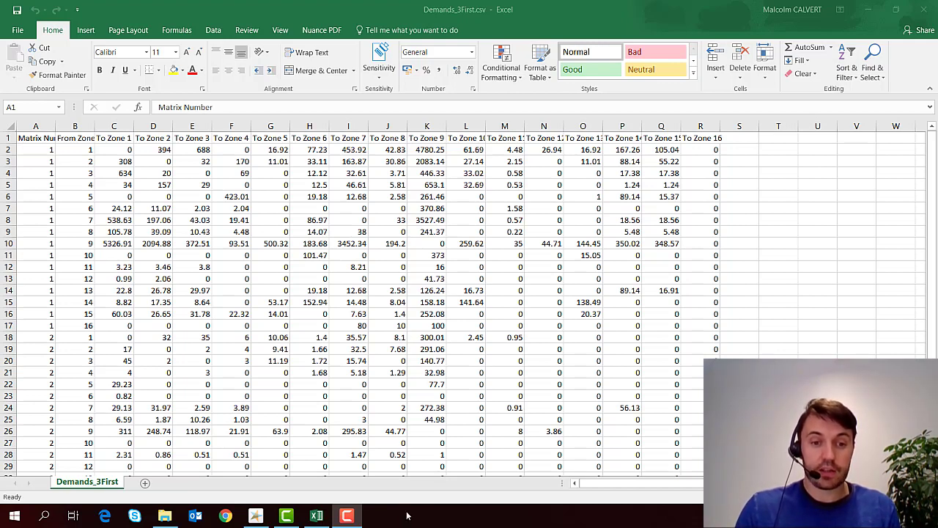
Switch to Paramics Discovery and, from the demand editor, examine the input files and iteration controls in the matrix estimation window.
{"action": "left_click", "coordinate": [257, 515]}
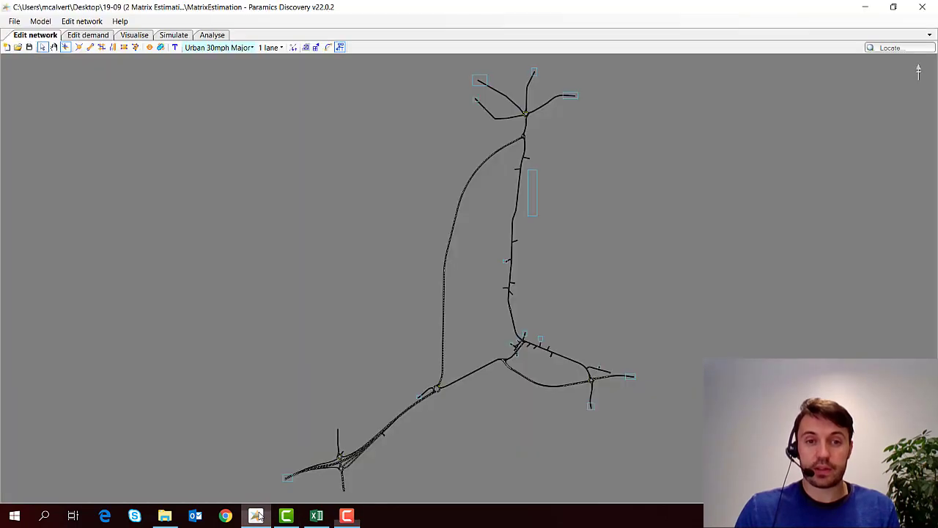
{"action": "left_click", "coordinate": [100, 38]}
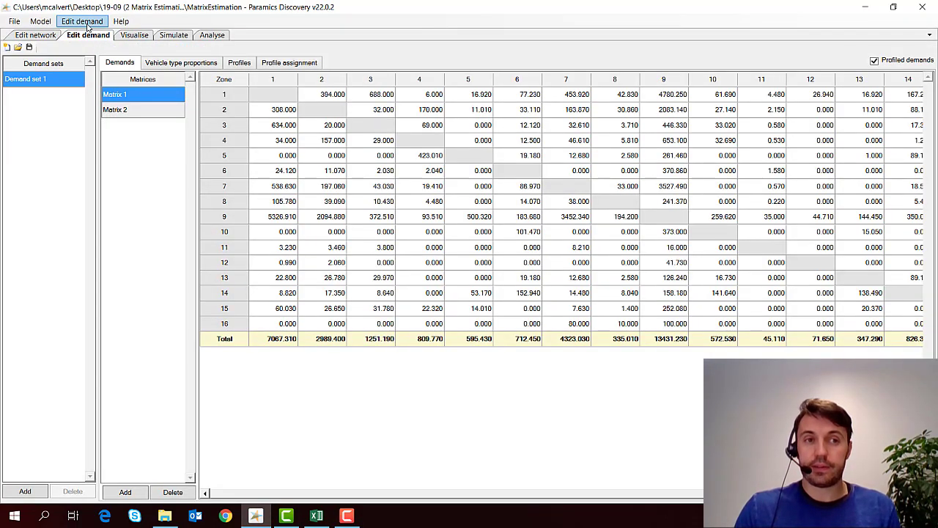
{"action": "left_click", "coordinate": [87, 24]}
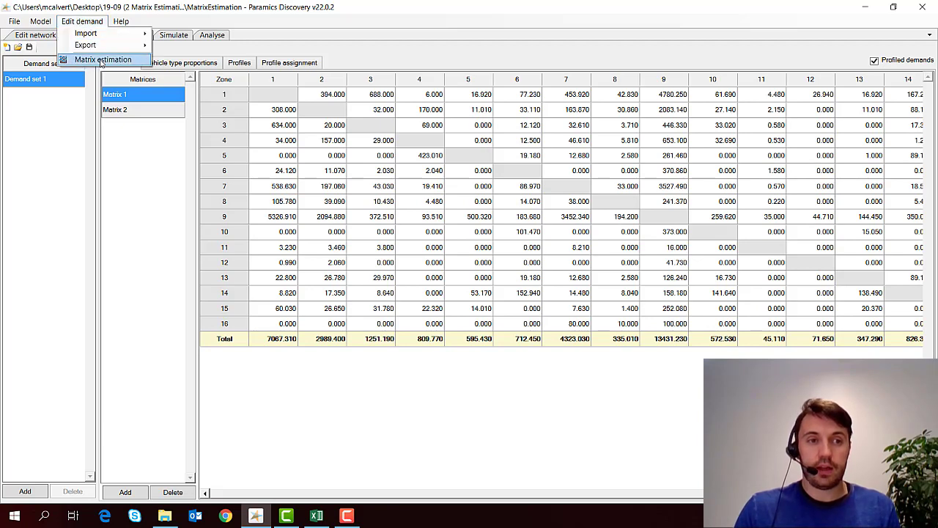
{"action": "left_click", "coordinate": [101, 62]}
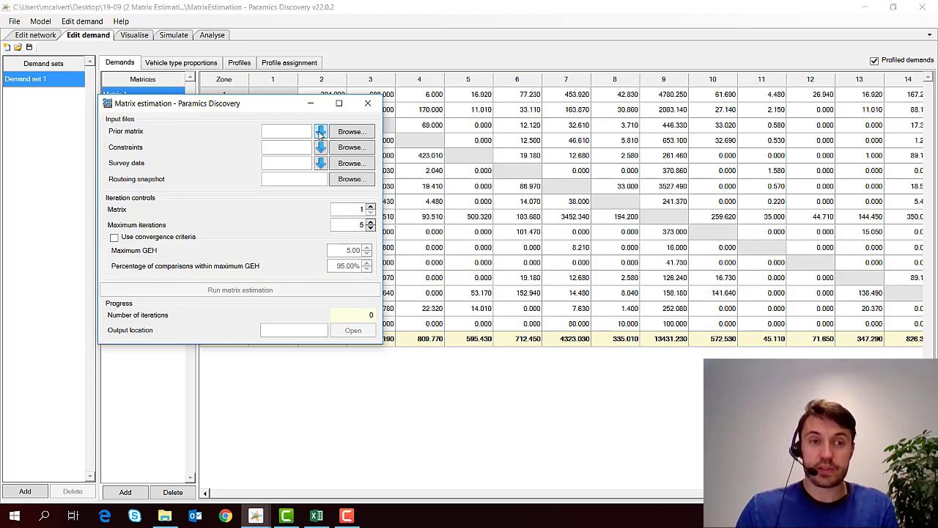
{"action": "left_click", "coordinate": [368, 103]}
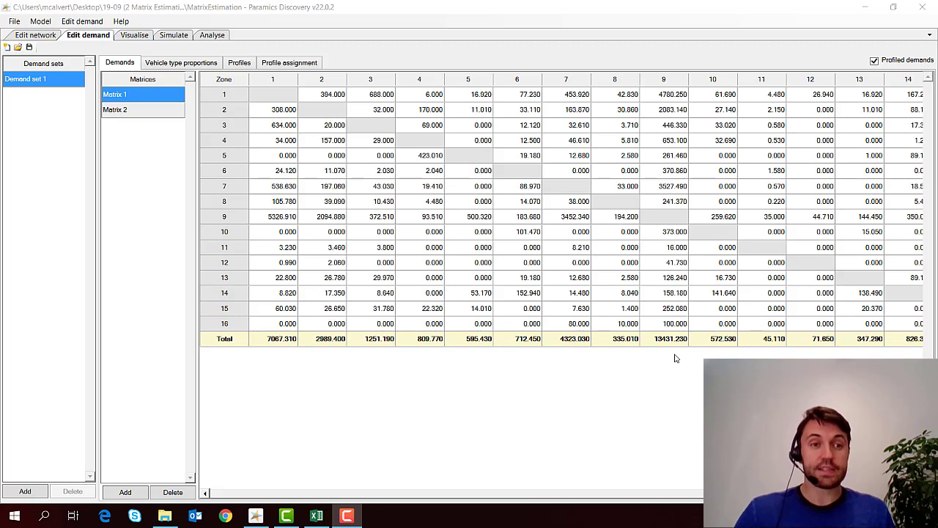
Reopen the matrix estimation window, examine its survey data input and close it again.
{"action": "left_click", "coordinate": [79, 22]}
{"action": "left_click", "coordinate": [79, 22]}
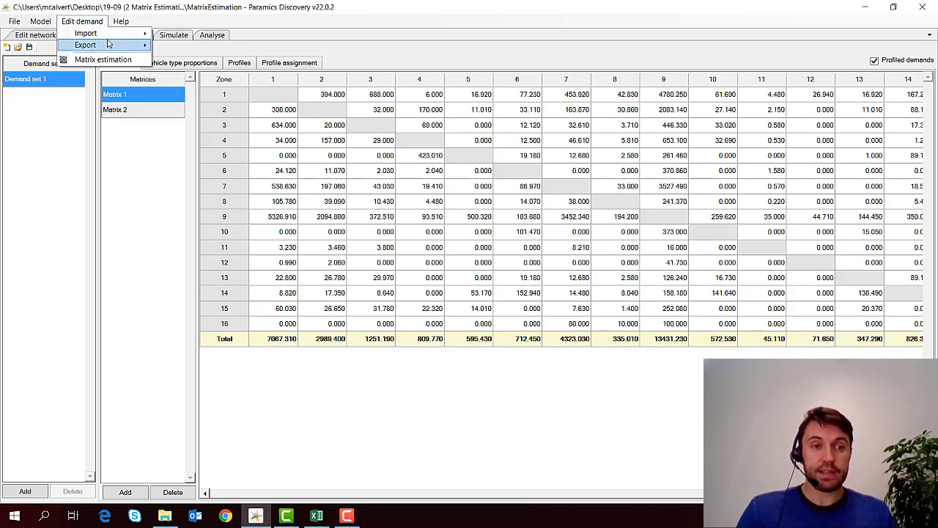
{"action": "left_click", "coordinate": [102, 60]}
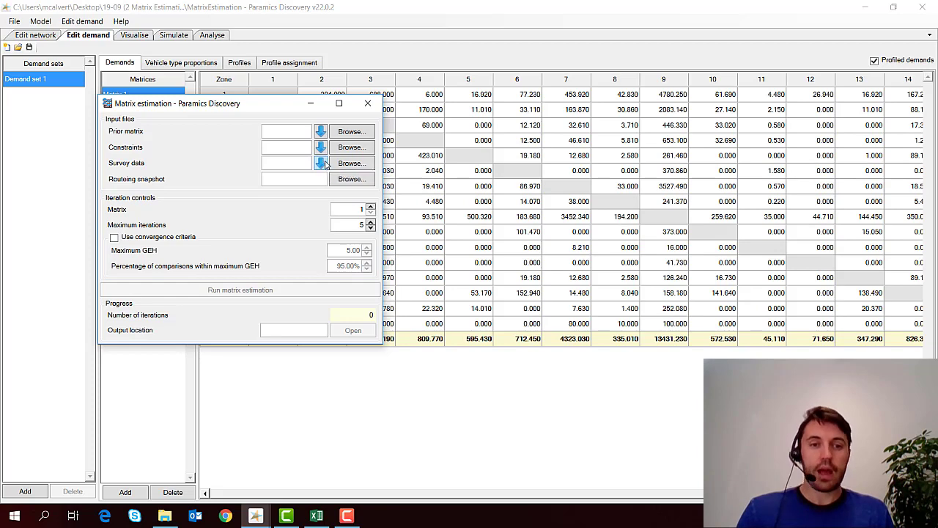
{"action": "left_click", "coordinate": [374, 107]}
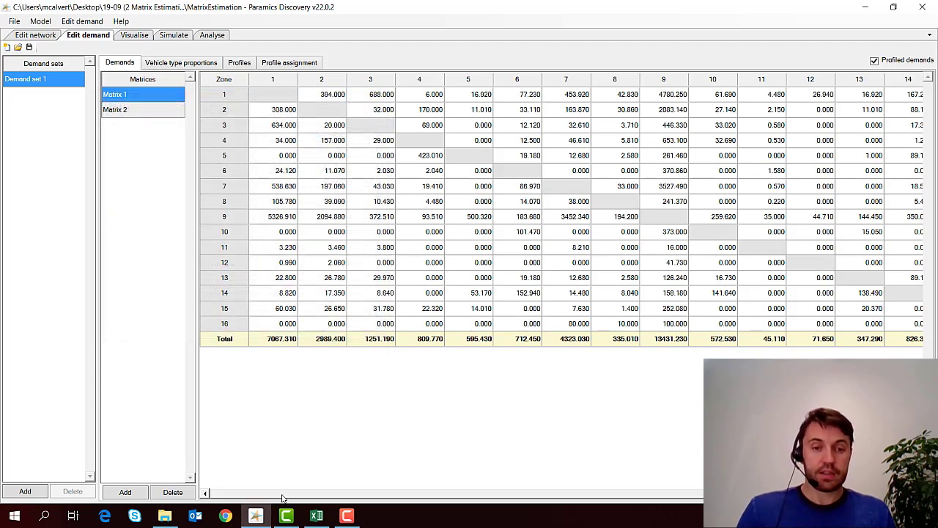
Switch to Excel and examine the notes and turn count rows of Survey File_First.csv from row 20 onwards.
{"action": "left_click", "coordinate": [317, 516]}
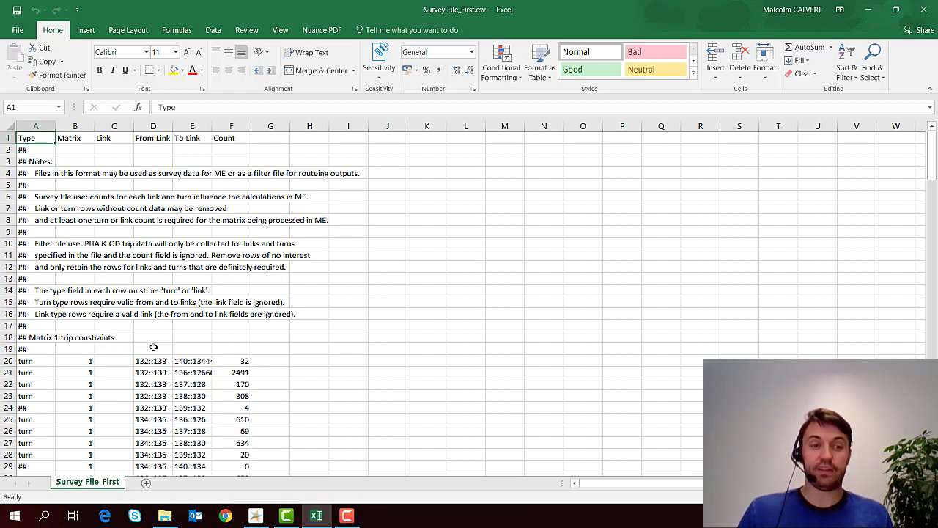
{"action": "left_click", "coordinate": [9, 360]}
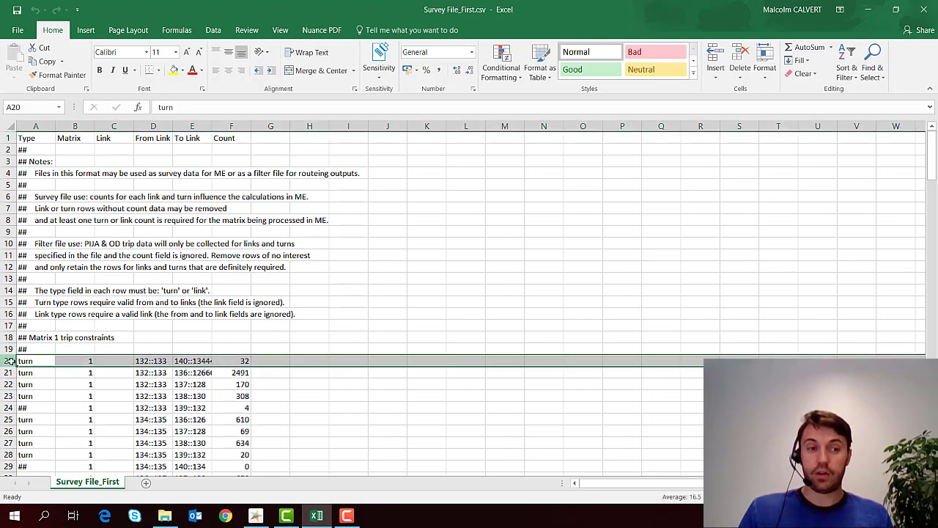
{"action": "scroll", "coordinate": [44, 462], "scroll_direction": "down", "scroll_amount": 2}
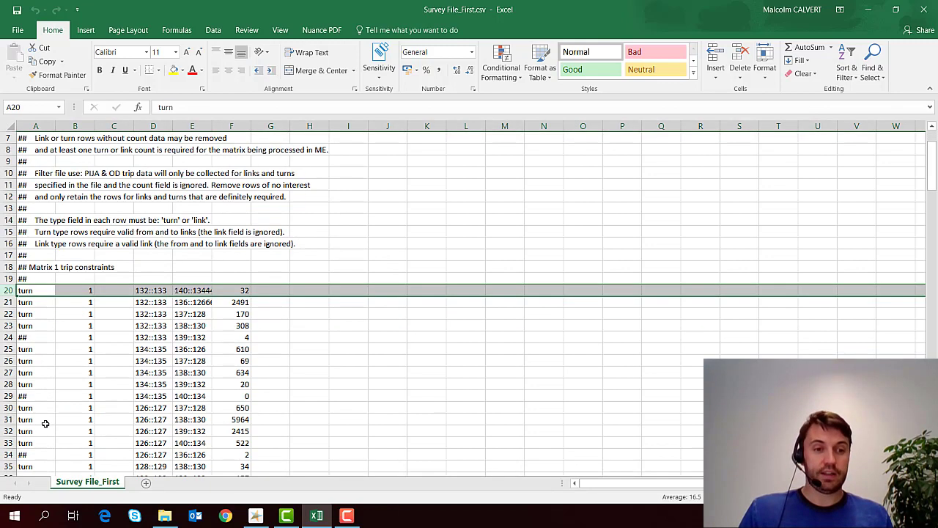
{"action": "left_click", "coordinate": [40, 397]}
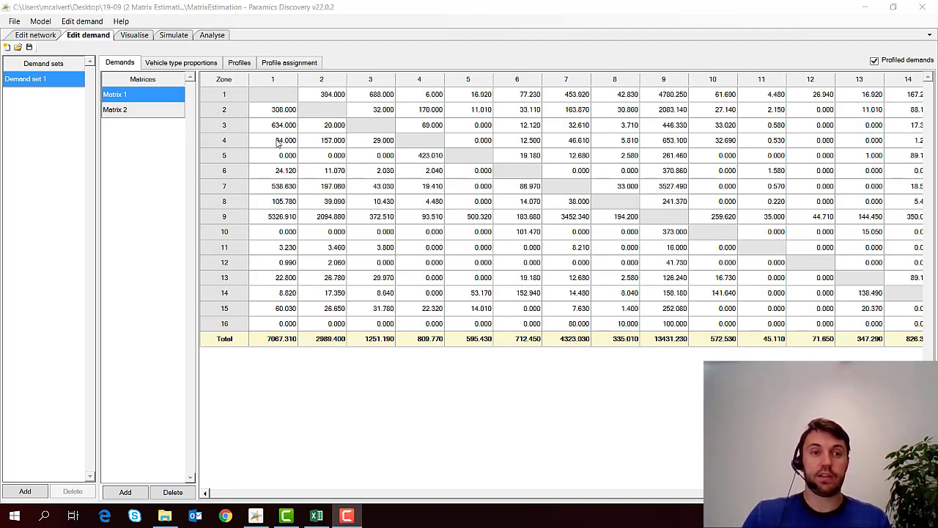
In Paramics Discovery, examine the ME routeing outputs of the PIJA run configuration, including the link and turn filter and the OD filter.
{"action": "left_click", "coordinate": [176, 35]}
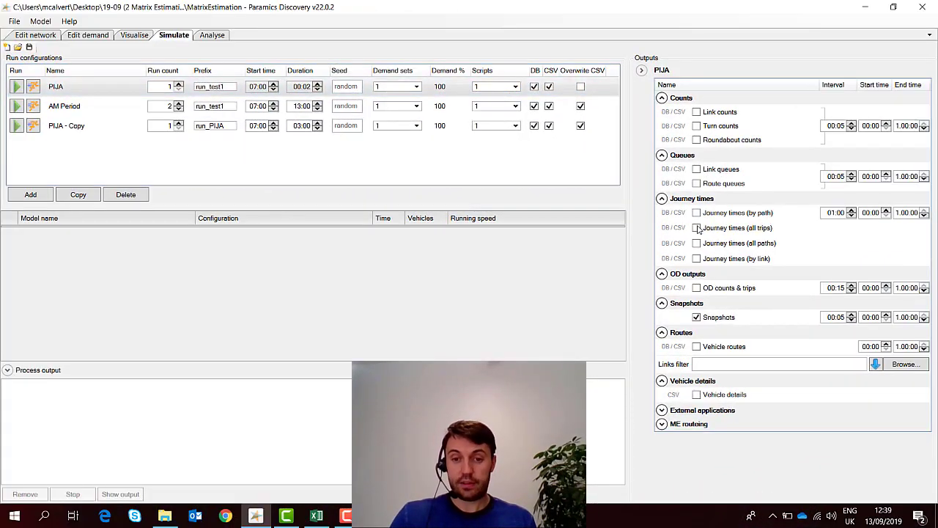
{"action": "left_click", "coordinate": [662, 426]}
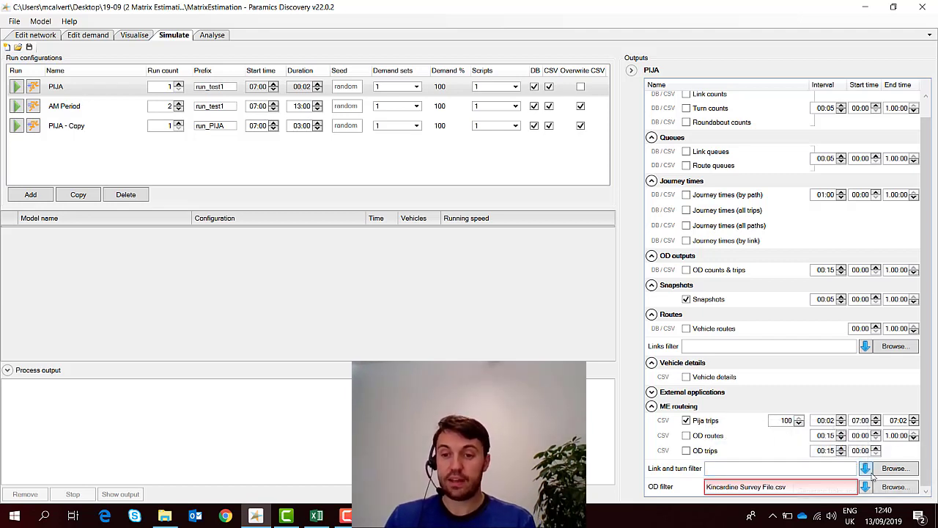
{"action": "mouse_move", "coordinate": [712, 471]}
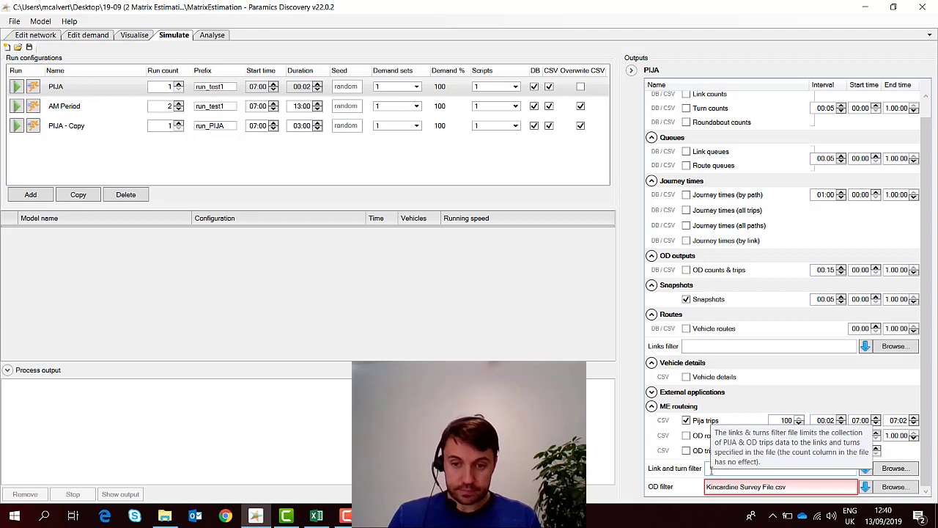
{"action": "mouse_move", "coordinate": [700, 492]}
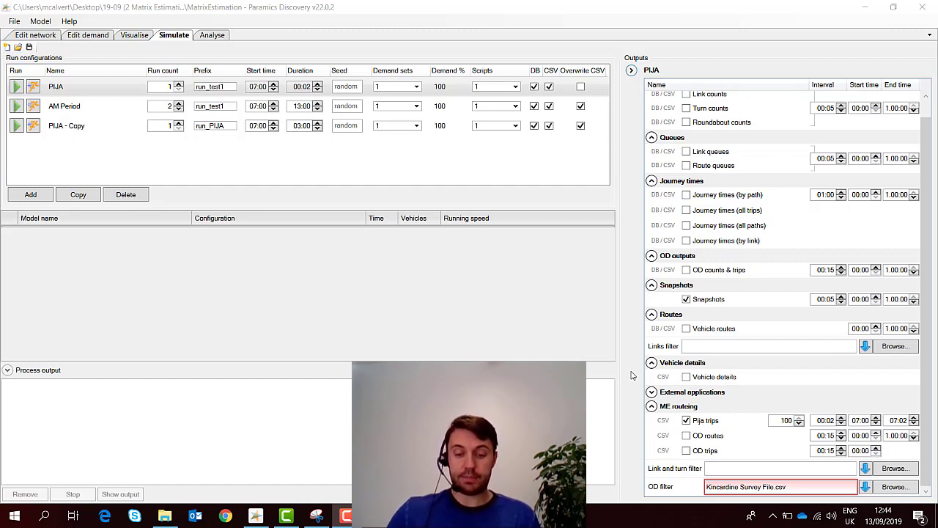
Open matrix estimation for the demands and load Demands_3First.csv from the Prior Matrices folder as the prior matrix.
{"action": "left_click", "coordinate": [88, 35]}
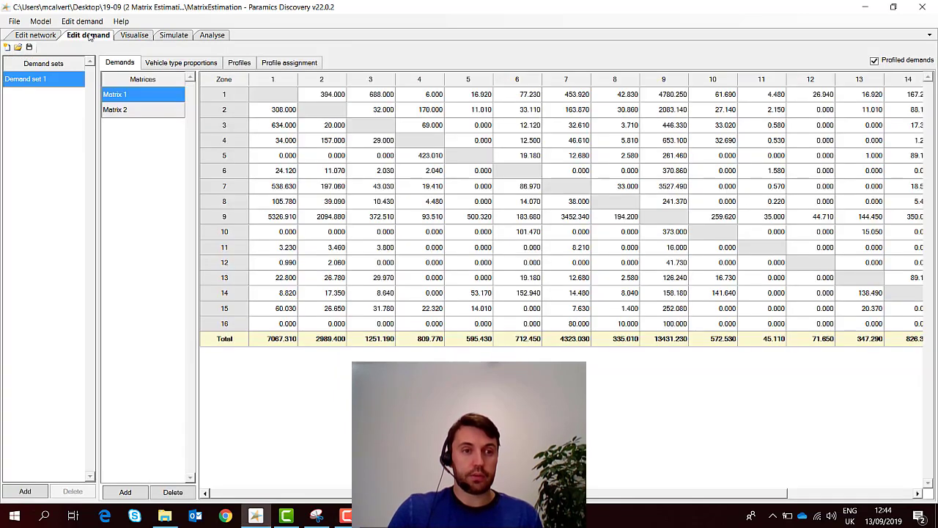
{"action": "left_click", "coordinate": [91, 22]}
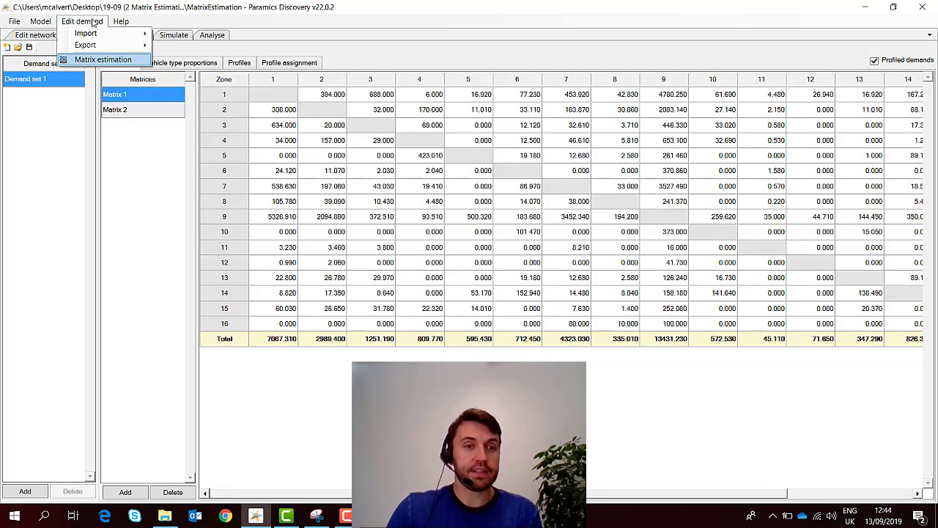
{"action": "left_click", "coordinate": [99, 59]}
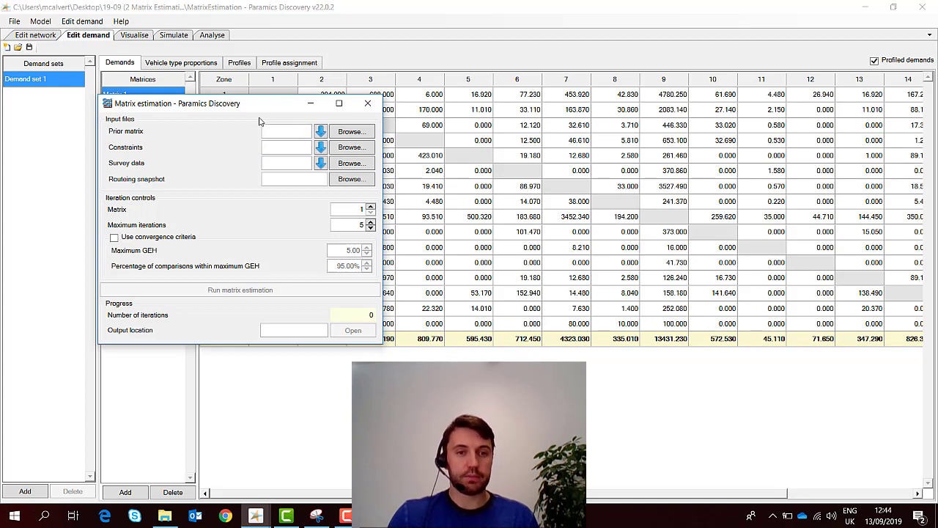
{"action": "left_click", "coordinate": [351, 132]}
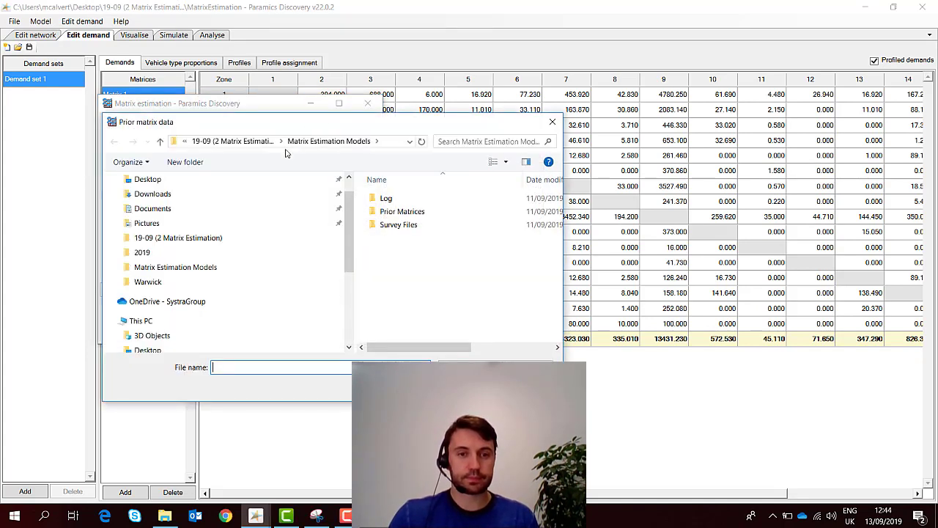
{"action": "double_click", "coordinate": [425, 213]}
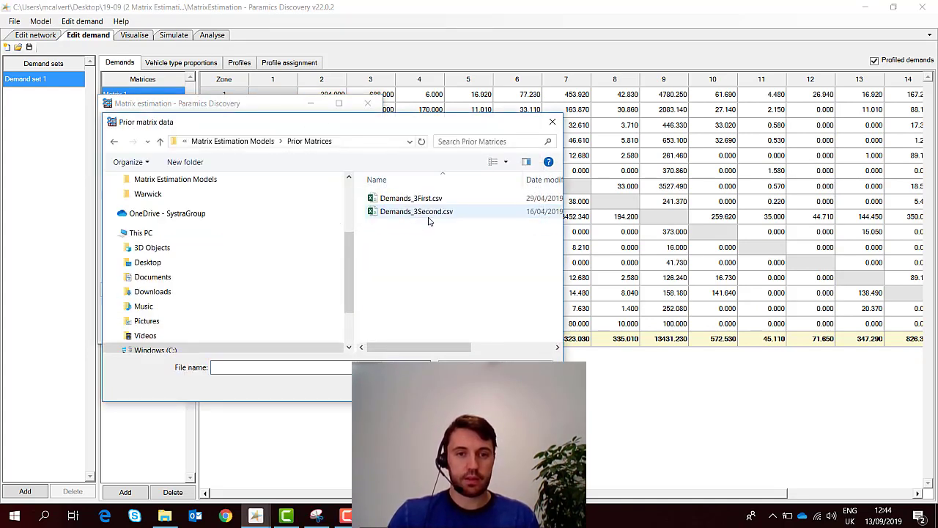
{"action": "double_click", "coordinate": [392, 199]}
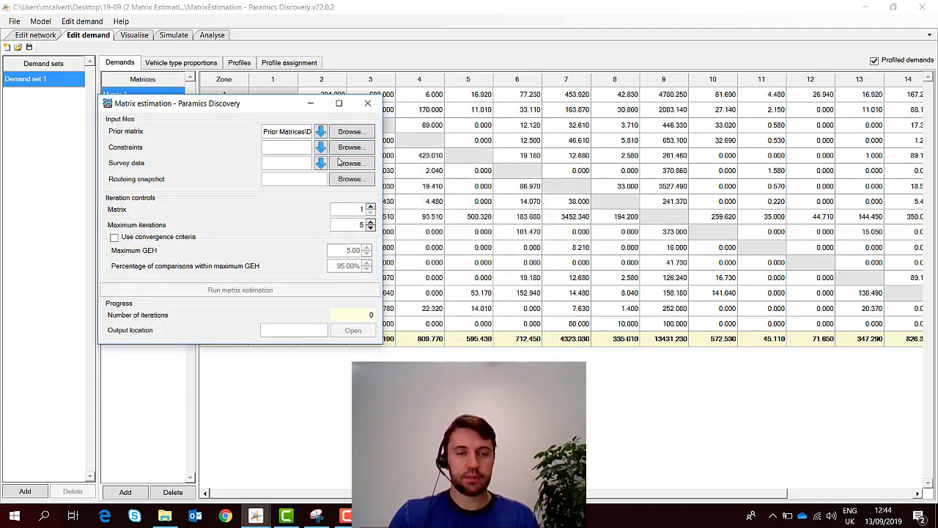
Load Survey File_First.csv from the Survey Files folder as the survey data for the matrix estimation.
{"action": "left_click", "coordinate": [358, 168]}
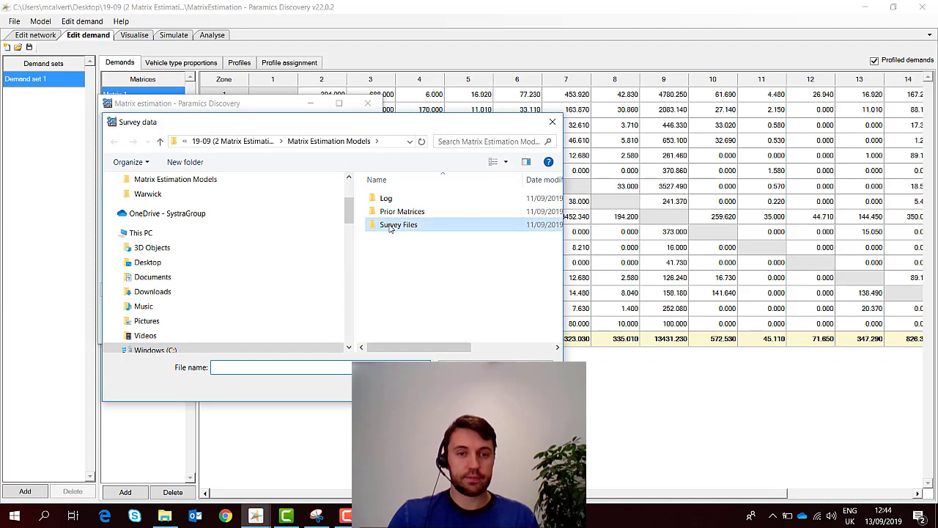
{"action": "double_click", "coordinate": [393, 226]}
{"action": "double_click", "coordinate": [418, 201]}
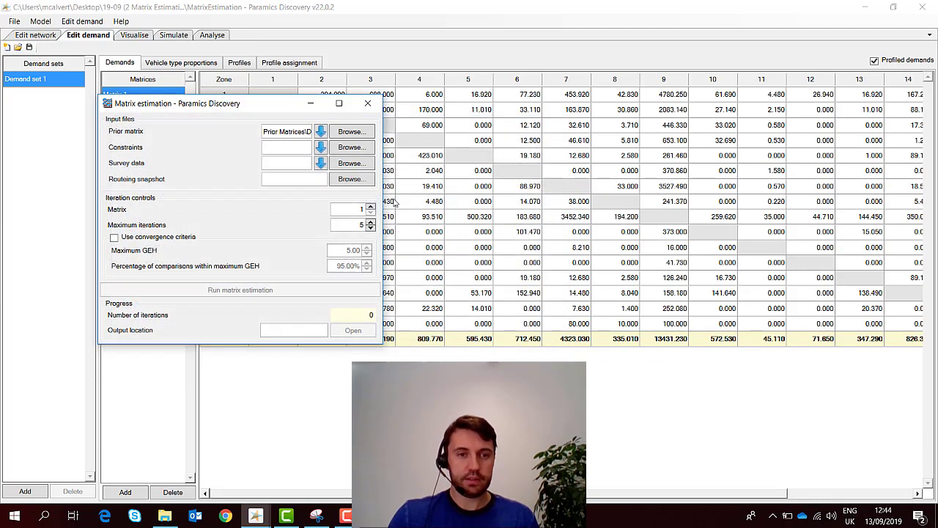
Load pija-07-02-00.csv from the run_PIJA-001 folder inside Log as the routeing snapshot.
{"action": "left_click", "coordinate": [349, 181]}
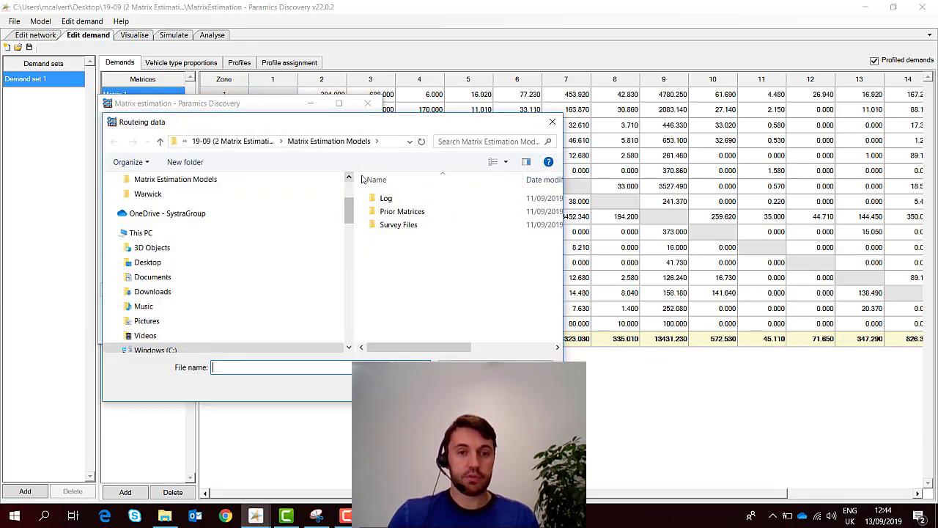
{"action": "double_click", "coordinate": [392, 199]}
{"action": "double_click", "coordinate": [400, 198]}
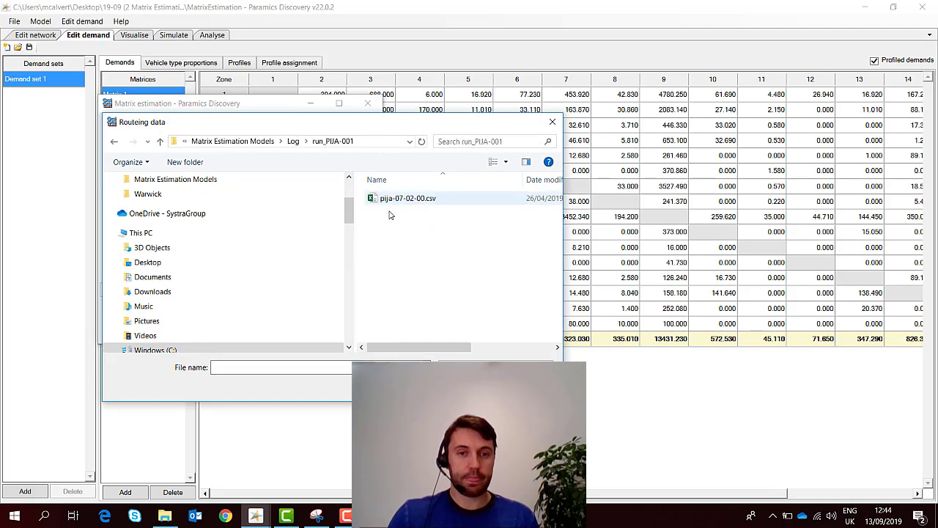
{"action": "double_click", "coordinate": [399, 199]}
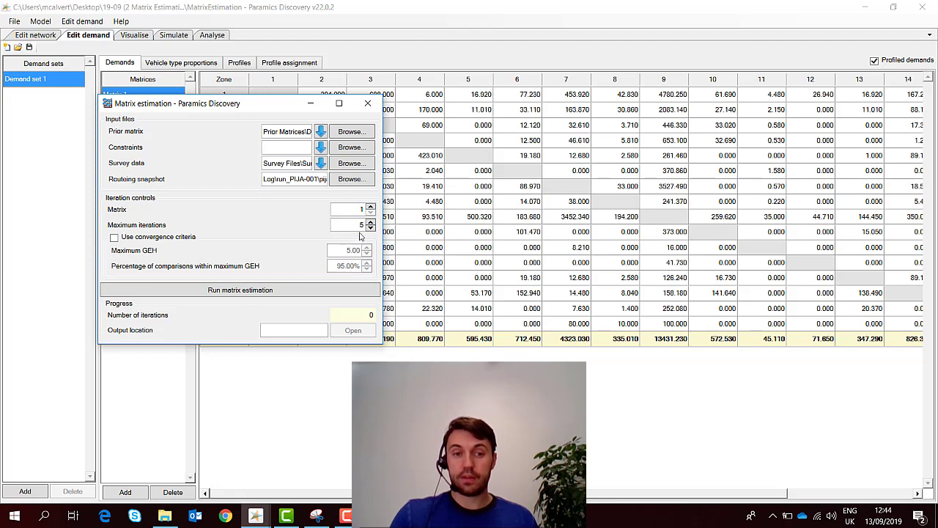
Run the matrix estimation, capture the resulting dialog with Snipping Tool and move the snip clear of the dialog.
{"action": "left_click", "coordinate": [269, 291]}
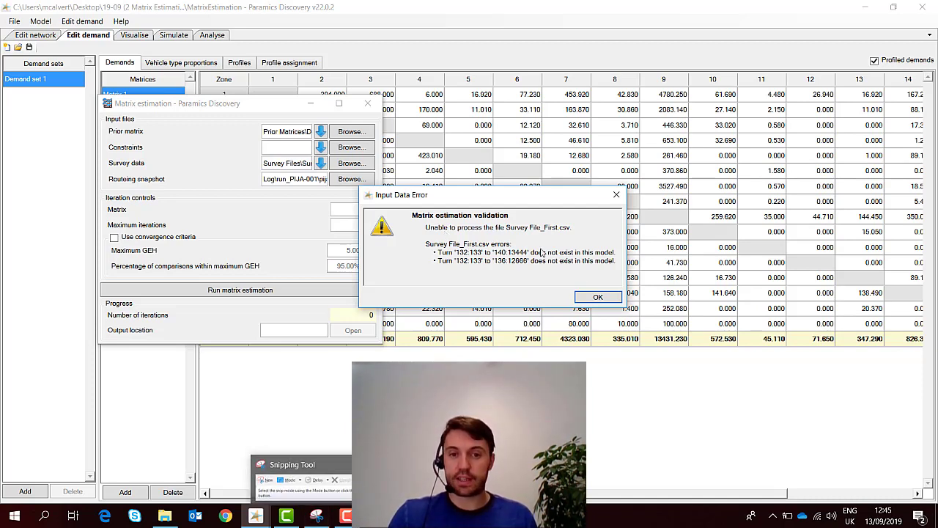
{"action": "left_click", "coordinate": [316, 516]}
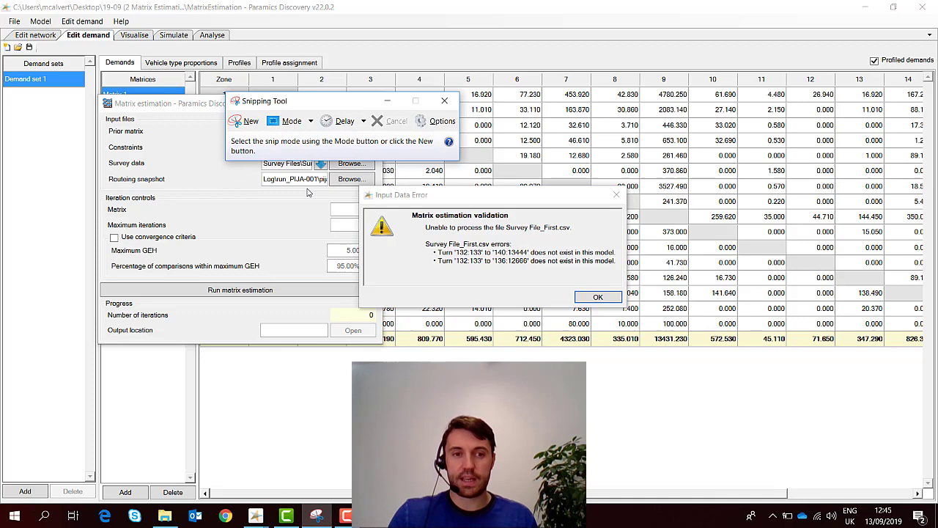
{"action": "left_click", "coordinate": [246, 120]}
{"action": "left_click_drag", "start_coordinate": [372, 195], "coordinate": [623, 305]}
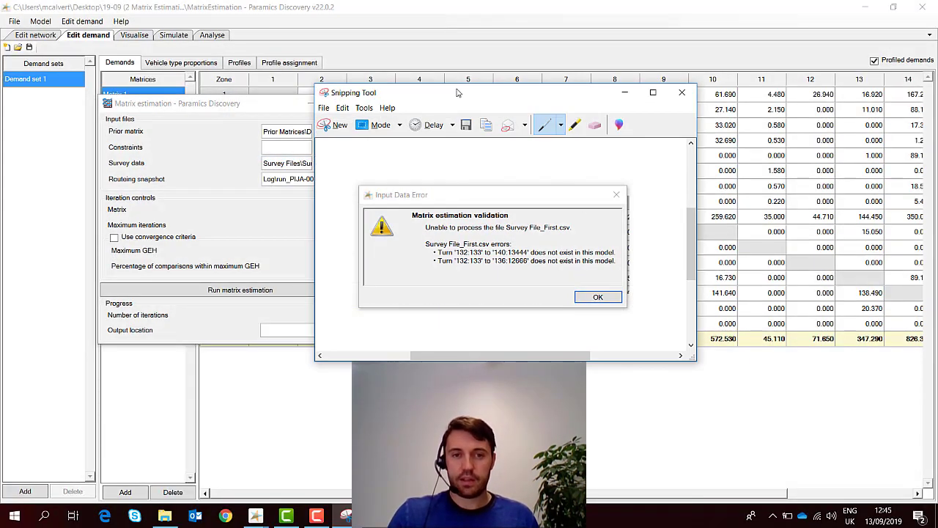
{"action": "left_click_drag", "start_coordinate": [456, 93], "coordinate": [752, 199]}
Dismiss the input data error, close the matrix estimation window and show the road network for editing.
{"action": "left_click", "coordinate": [616, 194]}
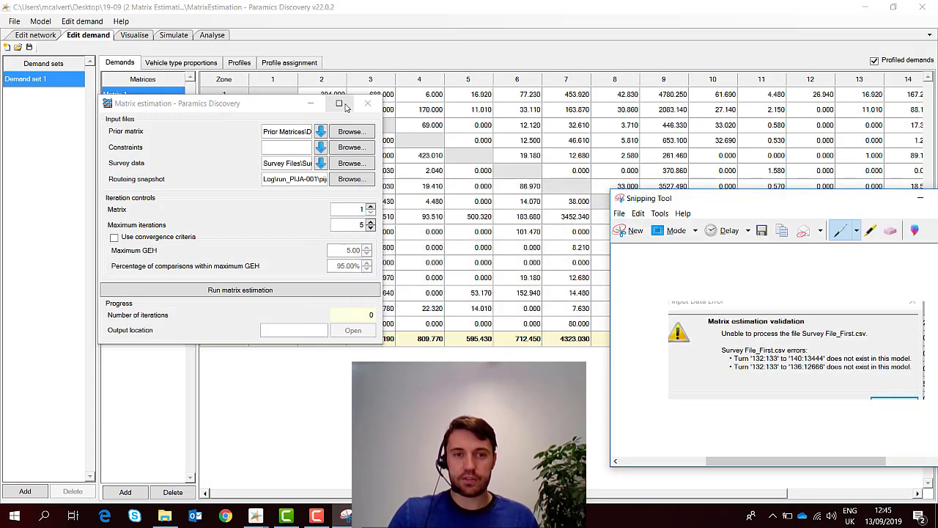
{"action": "left_click", "coordinate": [367, 104]}
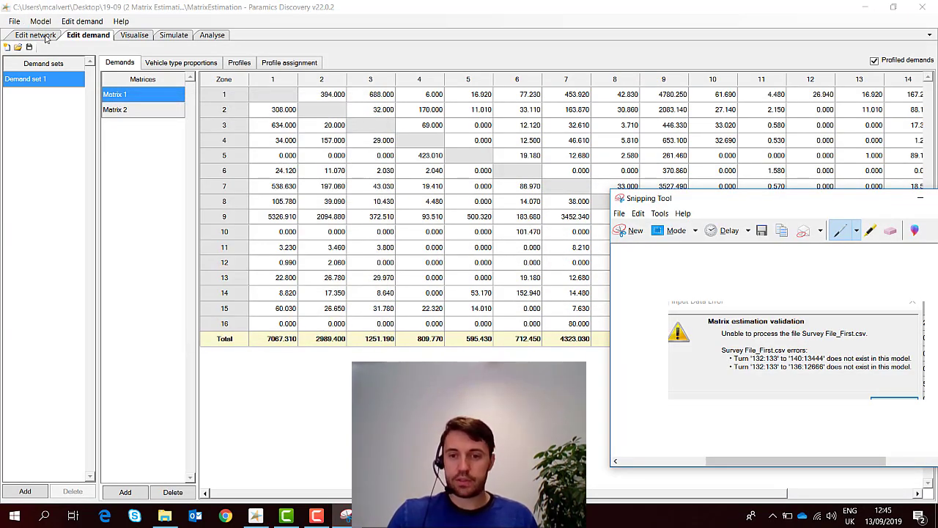
{"action": "left_click", "coordinate": [46, 38]}
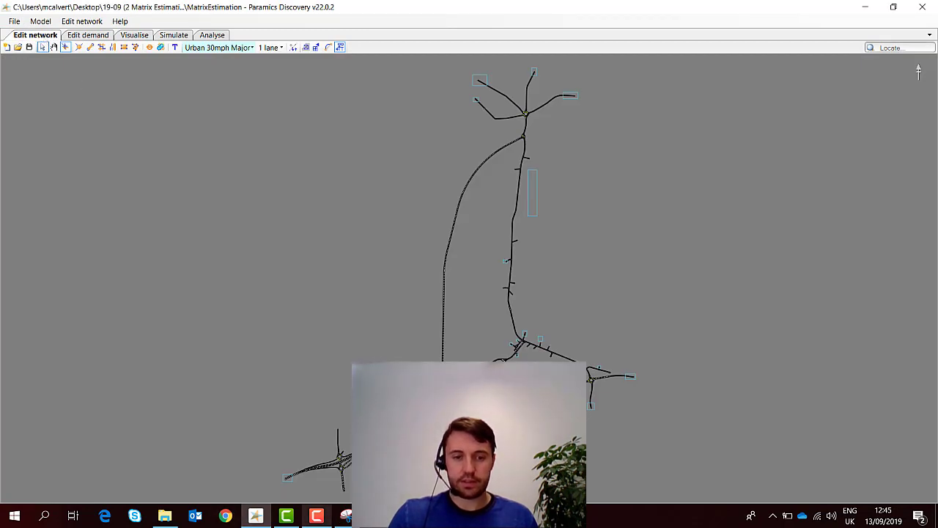
Consult the snipped error message and locate node 132 in the road network.
{"action": "scroll", "coordinate": [546, 131], "scroll_direction": "up", "scroll_amount": 4}
{"action": "left_click_drag", "start_coordinate": [535, 107], "coordinate": [434, 227]}
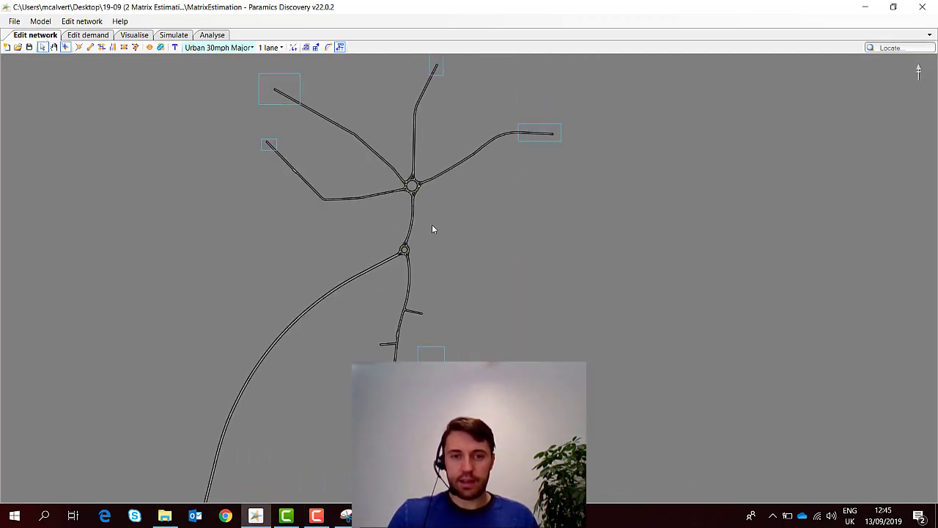
{"action": "scroll", "coordinate": [433, 220], "scroll_direction": "up", "scroll_amount": 2}
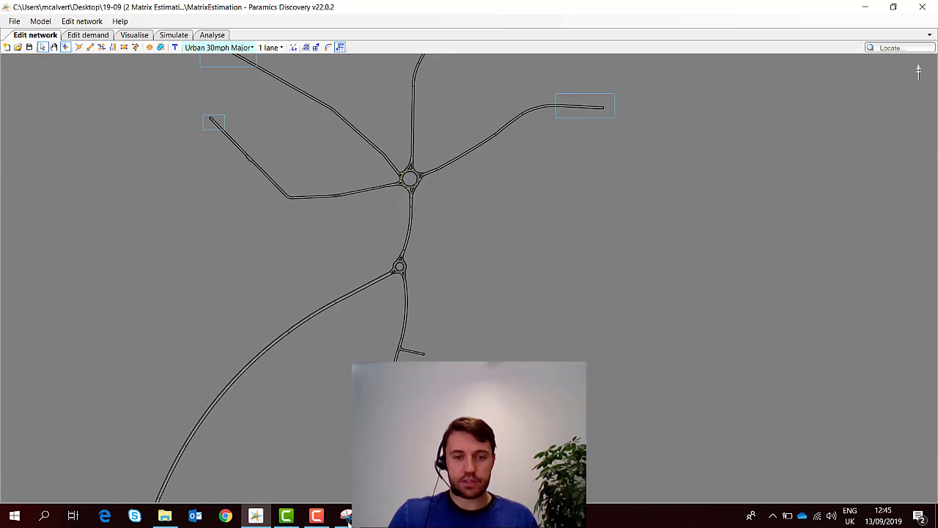
{"action": "left_click", "coordinate": [348, 520]}
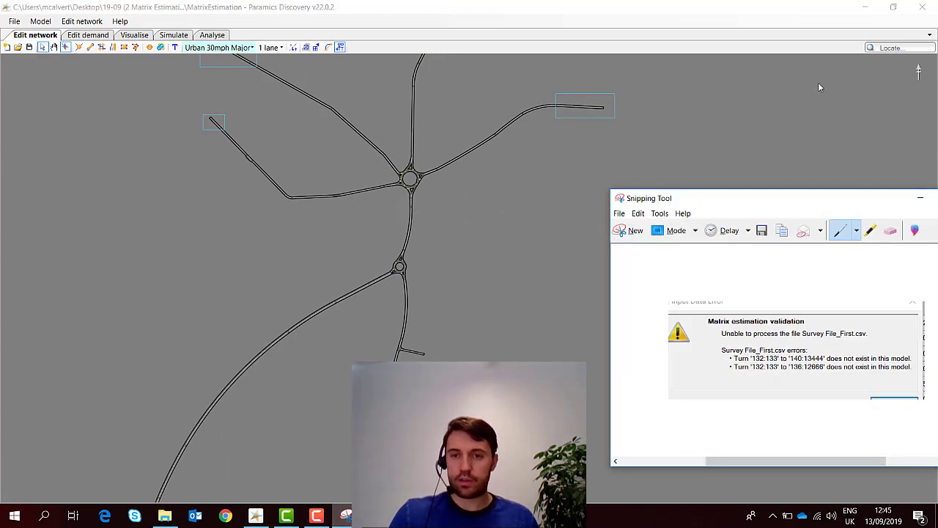
{"action": "scroll", "coordinate": [448, 173], "scroll_direction": "up", "scroll_amount": 4}
{"action": "scroll", "coordinate": [457, 313], "scroll_direction": "up", "scroll_amount": 2}
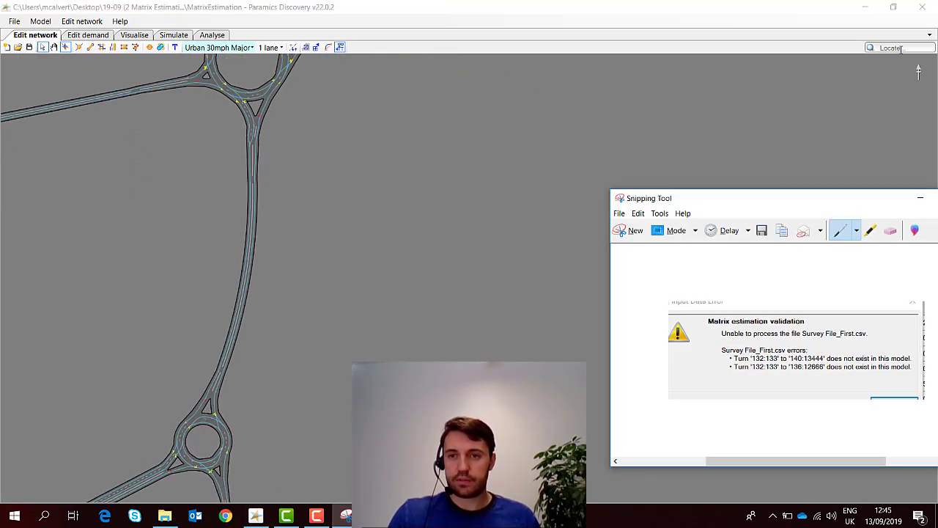
{"action": "left_click", "coordinate": [902, 47]}
{"action": "type", "text": "132"}
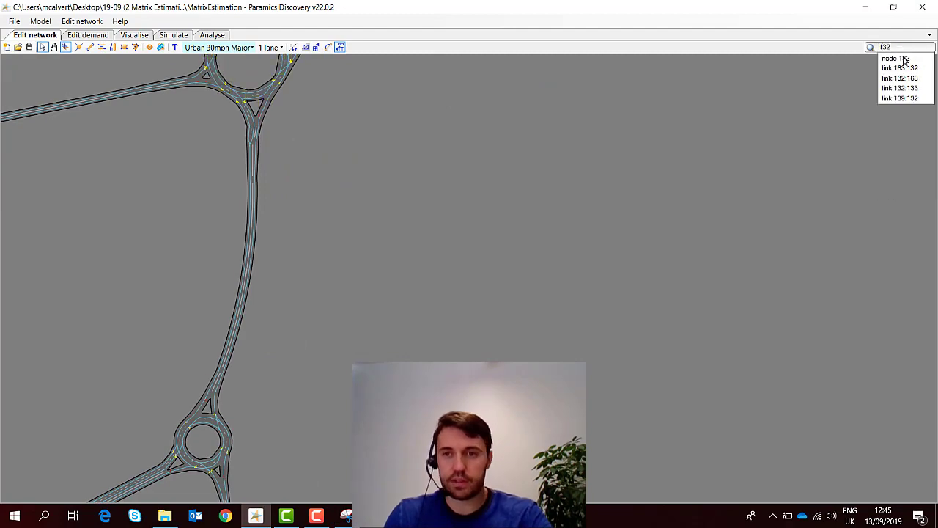
{"action": "left_click", "coordinate": [909, 57]}
Show the node number labels around node 132 at the northern roundabout.
{"action": "scroll", "coordinate": [461, 330], "scroll_direction": "up", "scroll_amount": 3}
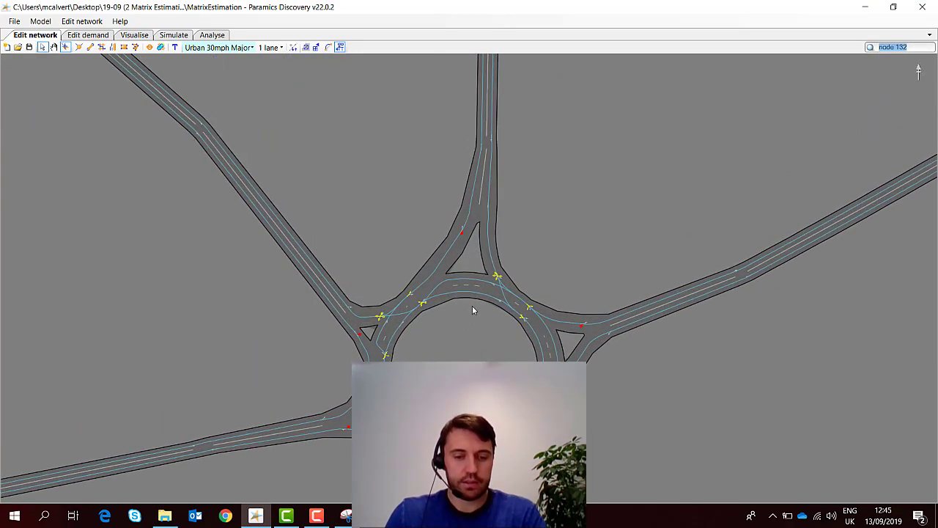
{"action": "type", "text": "n"}
{"action": "scroll", "coordinate": [526, 269], "scroll_direction": "up", "scroll_amount": 3}
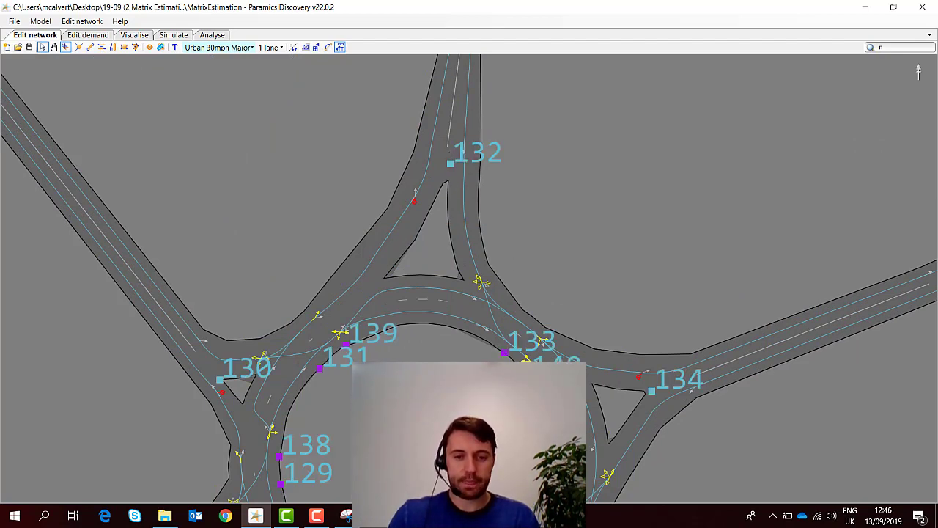
Compare the turns listed in the snipped error with the node numbers around the roundabout, including nodes 140 and 136.
{"action": "left_click", "coordinate": [345, 516]}
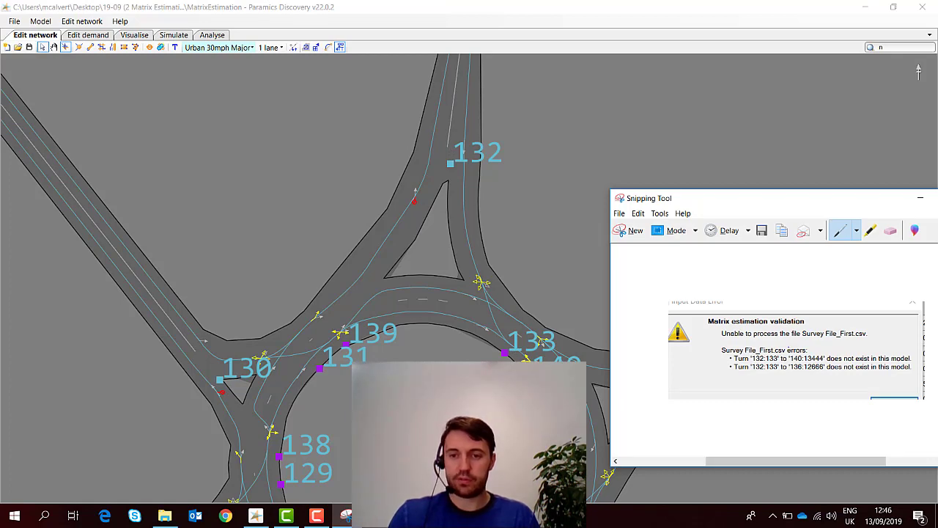
{"action": "left_click", "coordinate": [345, 515]}
{"action": "left_click_drag", "start_coordinate": [443, 415], "coordinate": [493, 342]}
{"action": "scroll", "coordinate": [467, 221], "scroll_direction": "down", "scroll_amount": 1}
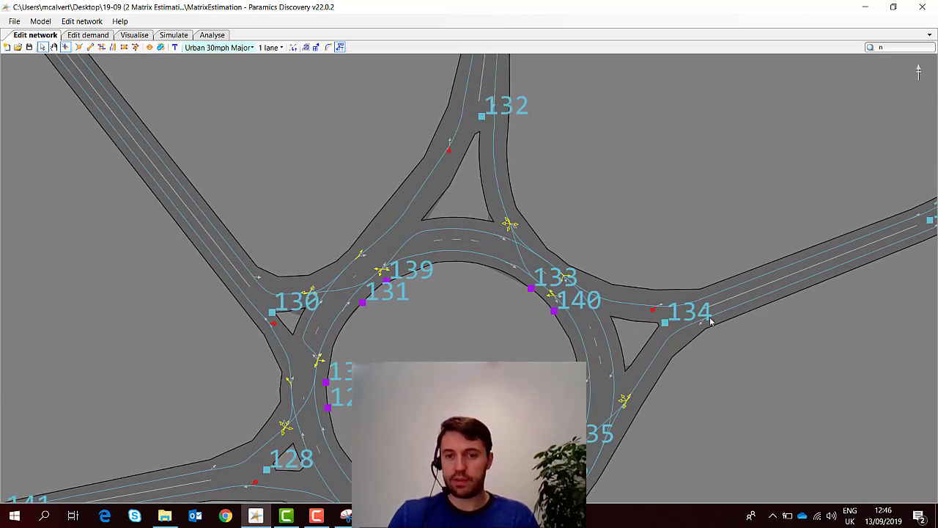
{"action": "left_click", "coordinate": [345, 515]}
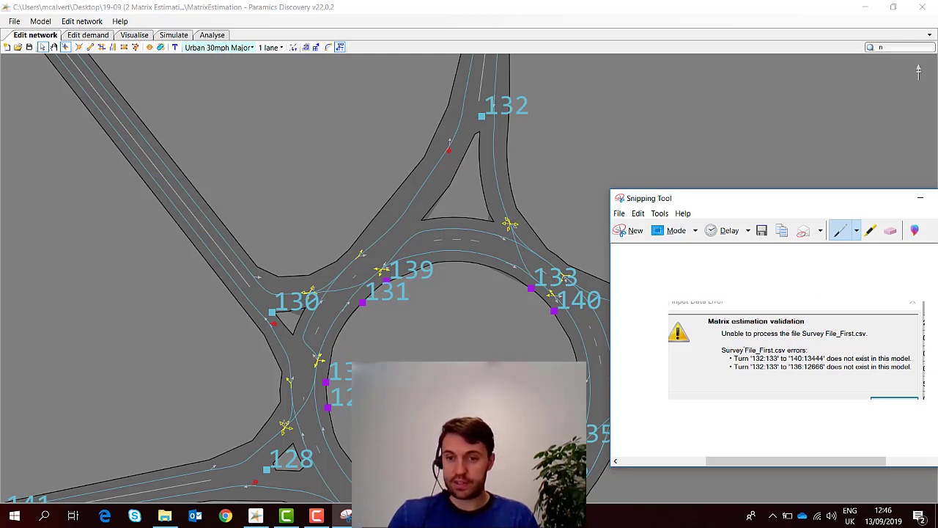
{"action": "left_click", "coordinate": [369, 337]}
{"action": "left_click_drag", "start_coordinate": [370, 337], "coordinate": [408, 203]}
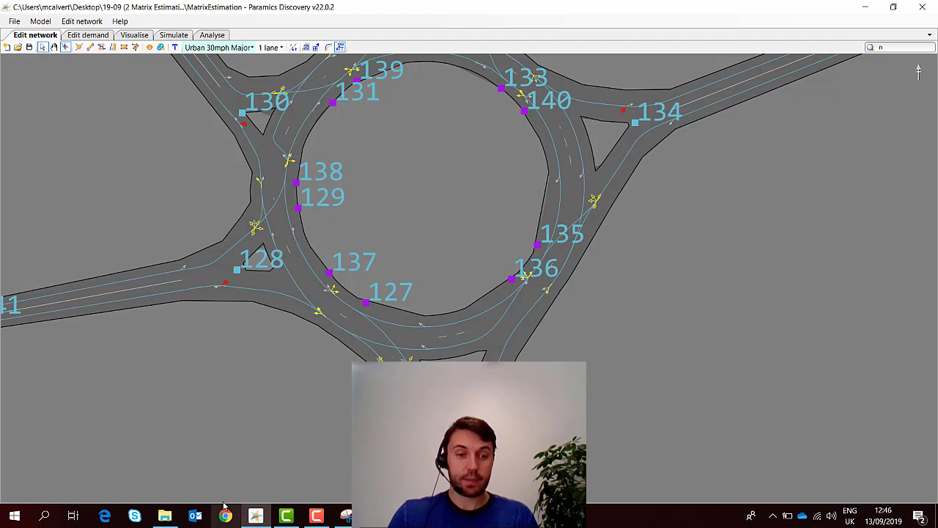
Open Survey File_First.csv from the Survey Files folder in Excel and widen the To Link column to show its full entries.
{"action": "left_click", "coordinate": [169, 518]}
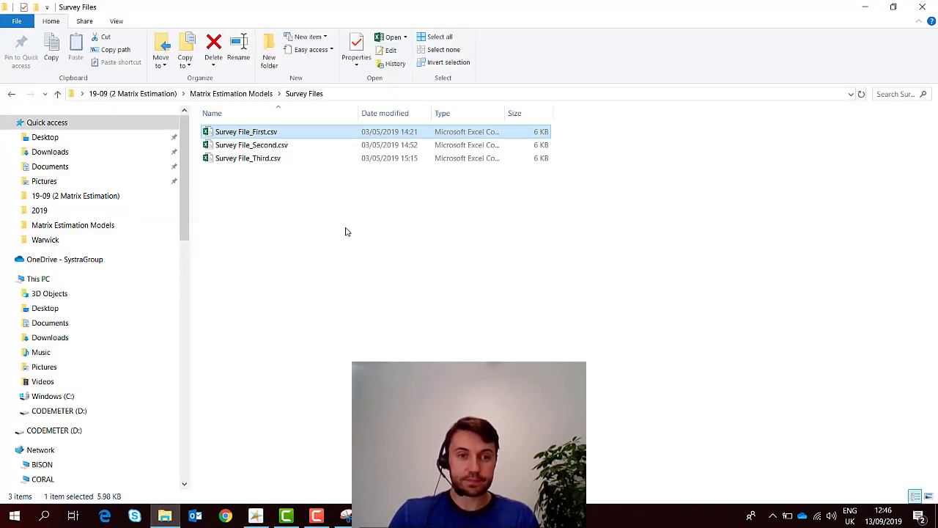
{"action": "double_click", "coordinate": [266, 137]}
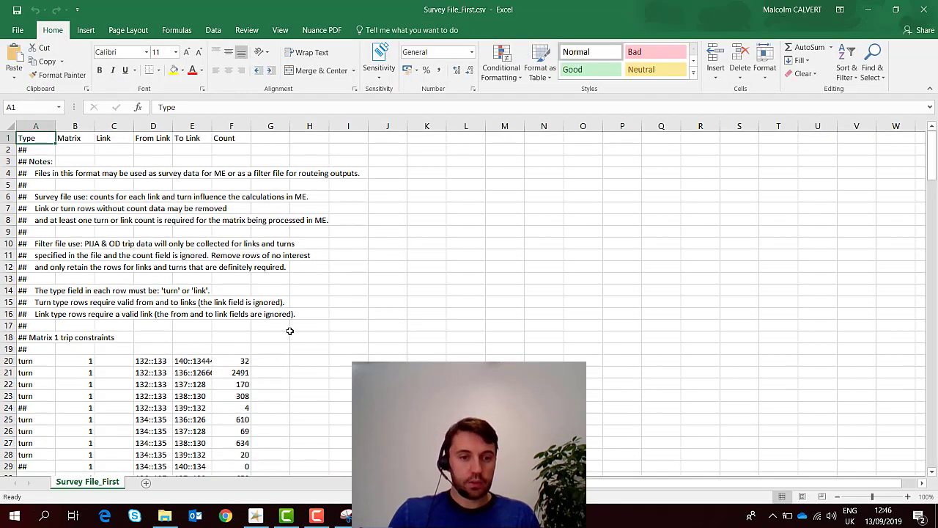
{"action": "left_click_drag", "start_coordinate": [211, 126], "coordinate": [228, 126]}
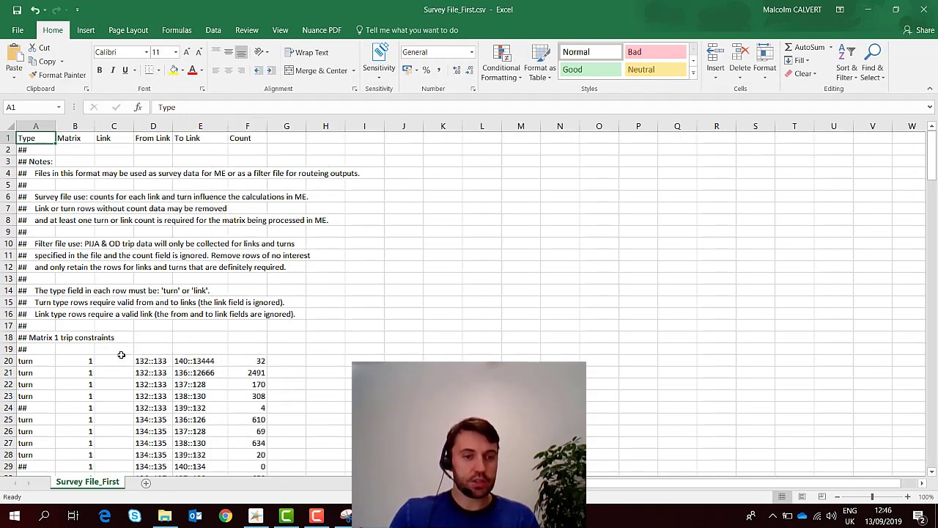
Correct the To Link entry in cell E20 to 140::134.
{"action": "left_click", "coordinate": [212, 361]}
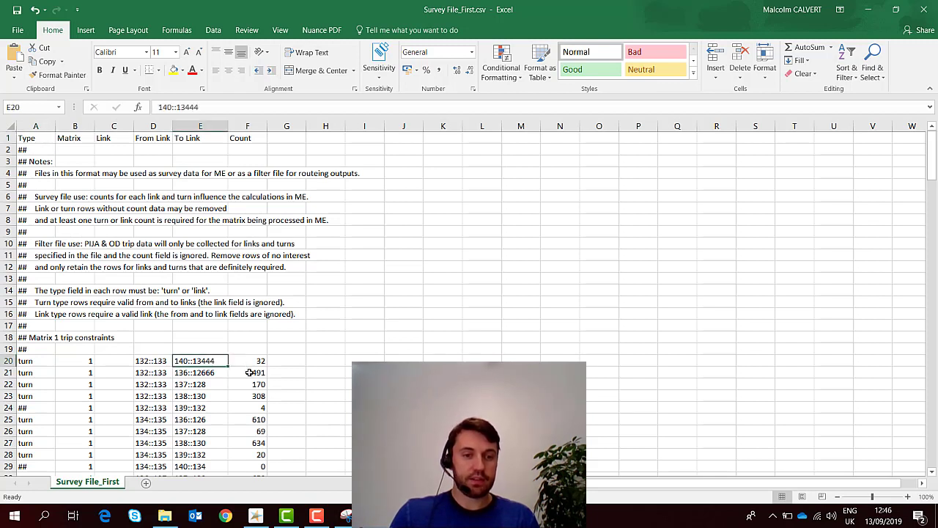
{"action": "left_click", "coordinate": [221, 374]}
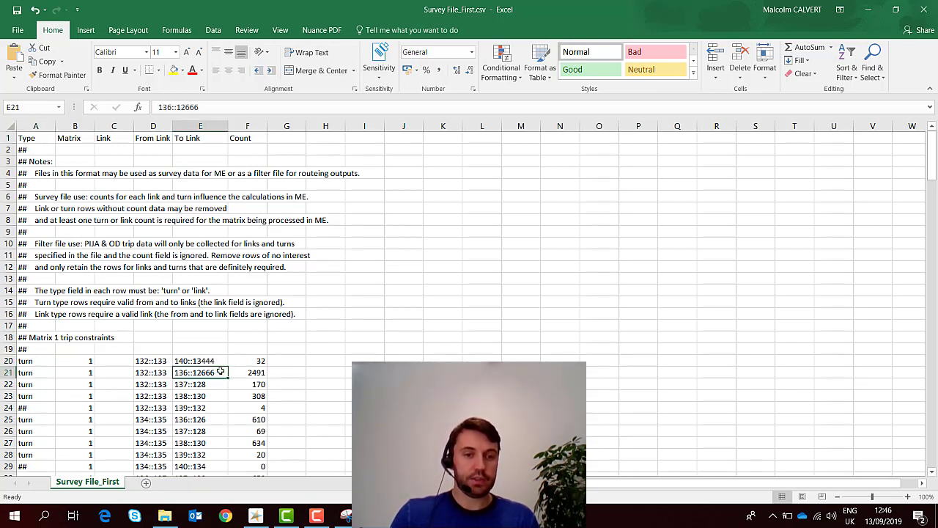
{"action": "left_click", "coordinate": [221, 360]}
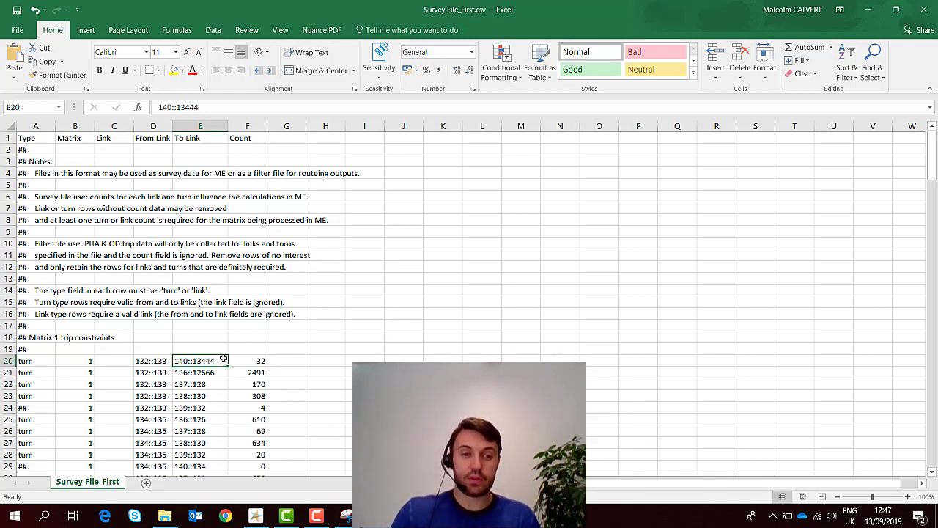
{"action": "double_click", "coordinate": [221, 366]}
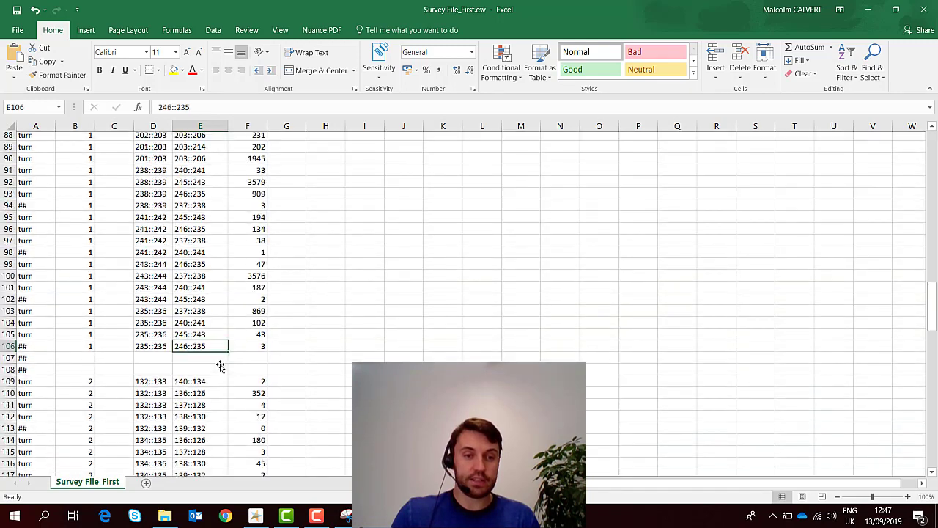
{"action": "double_click", "coordinate": [217, 343]}
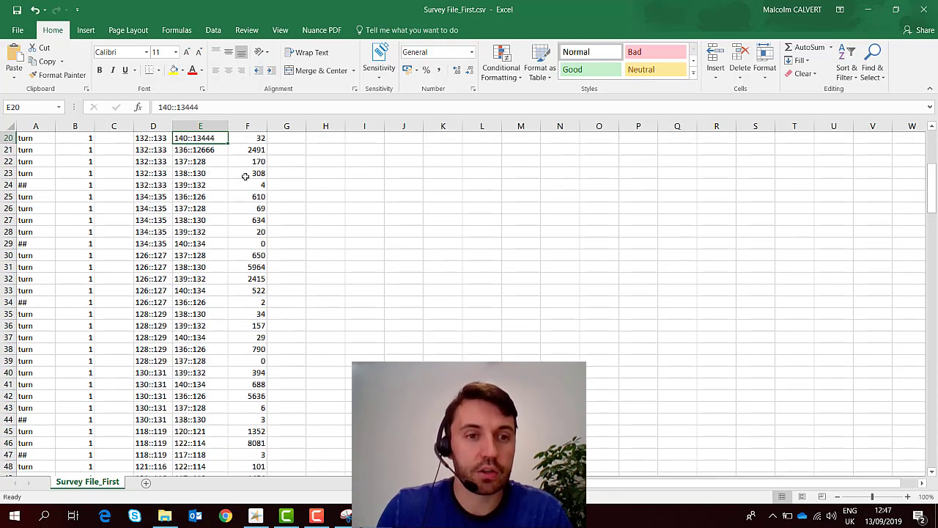
{"action": "double_click", "coordinate": [217, 140]}
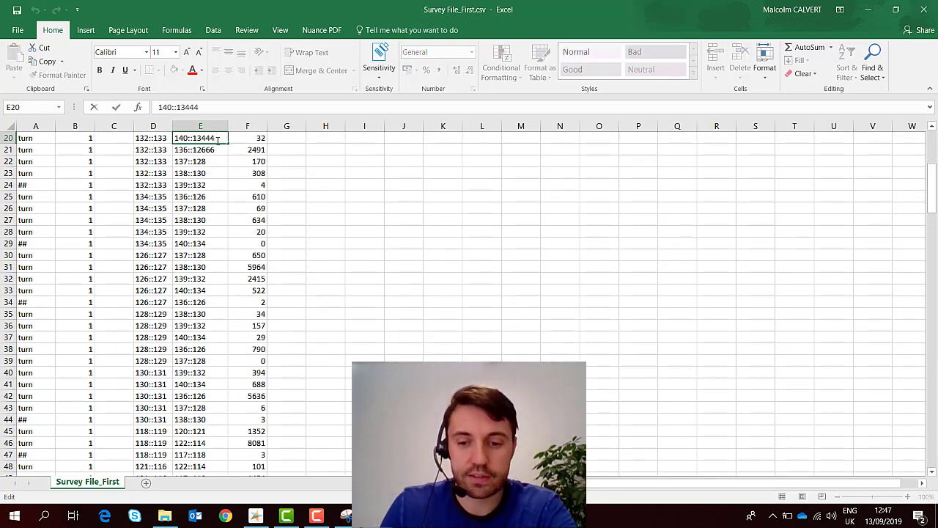
{"action": "key", "text": "BackSpace"}
{"action": "key", "text": "BackSpace"}
Correct the To Link entry in cell E21 to 136::126.
{"action": "double_click", "coordinate": [222, 150]}
{"action": "key", "text": "BackSpace"}
{"action": "key", "text": "BackSpace"}
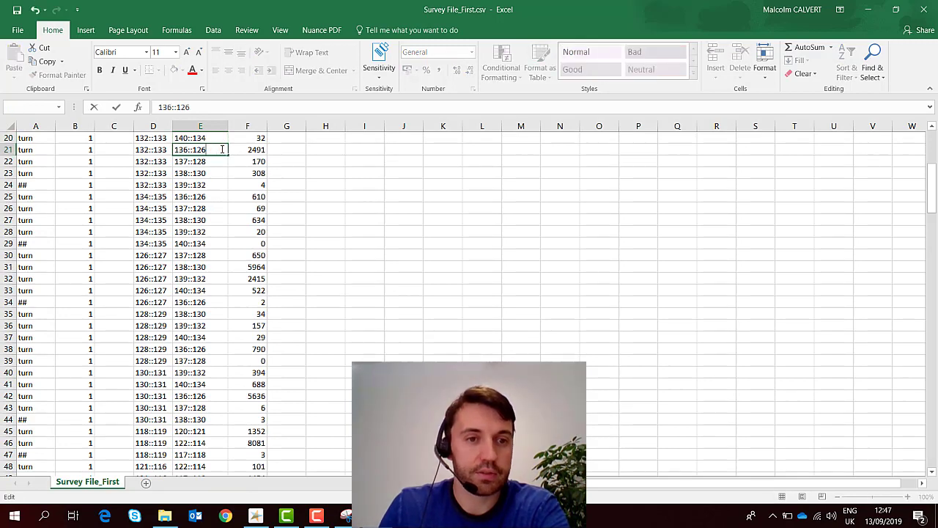
{"action": "left_click", "coordinate": [207, 185]}
{"action": "scroll", "coordinate": [363, 184], "scroll_direction": "up", "scroll_amount": 2}
{"action": "scroll", "coordinate": [362, 185], "scroll_direction": "up", "scroll_amount": 1}
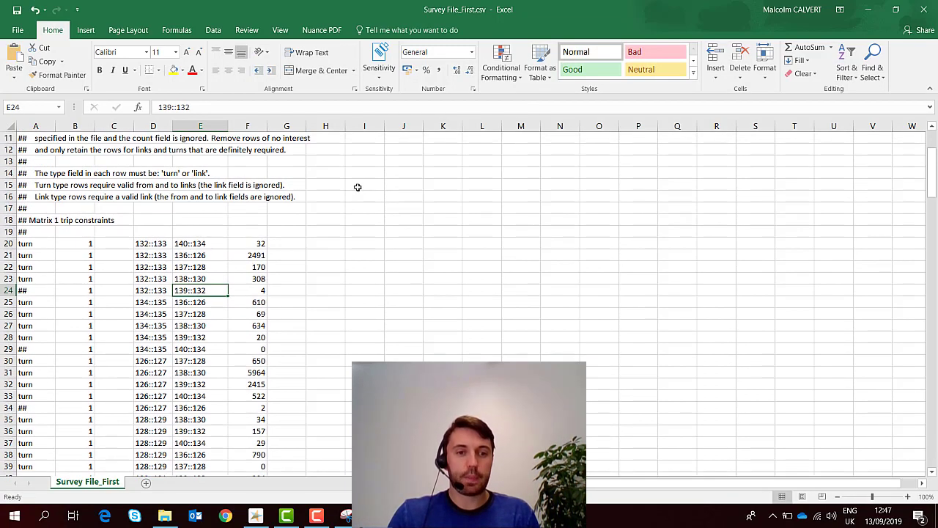
{"action": "left_click", "coordinate": [353, 205]}
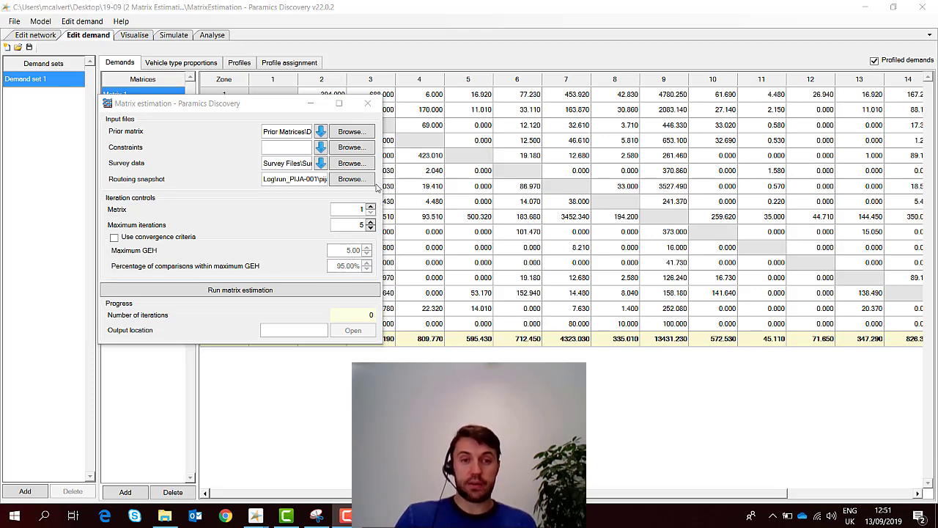
Load Survey File_Second.csv as the survey data and run the matrix estimation.
{"action": "left_click", "coordinate": [361, 167]}
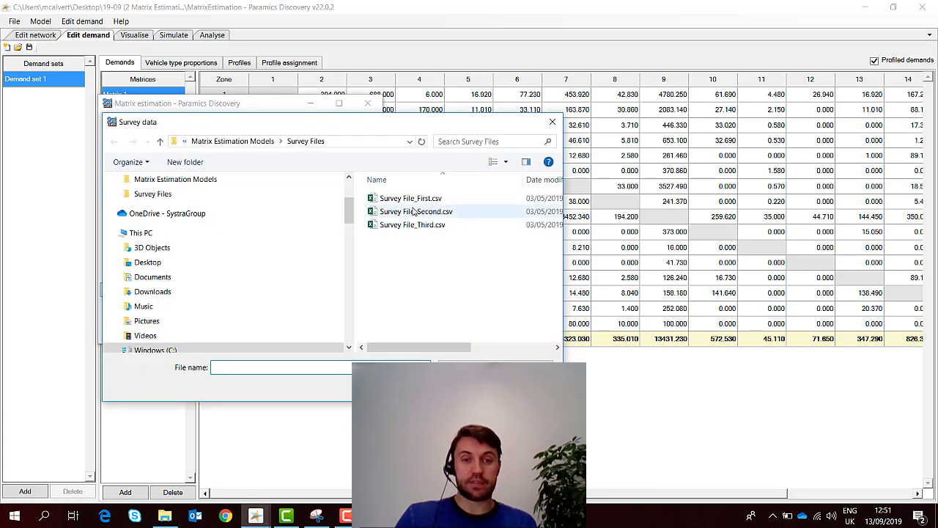
{"action": "double_click", "coordinate": [410, 212]}
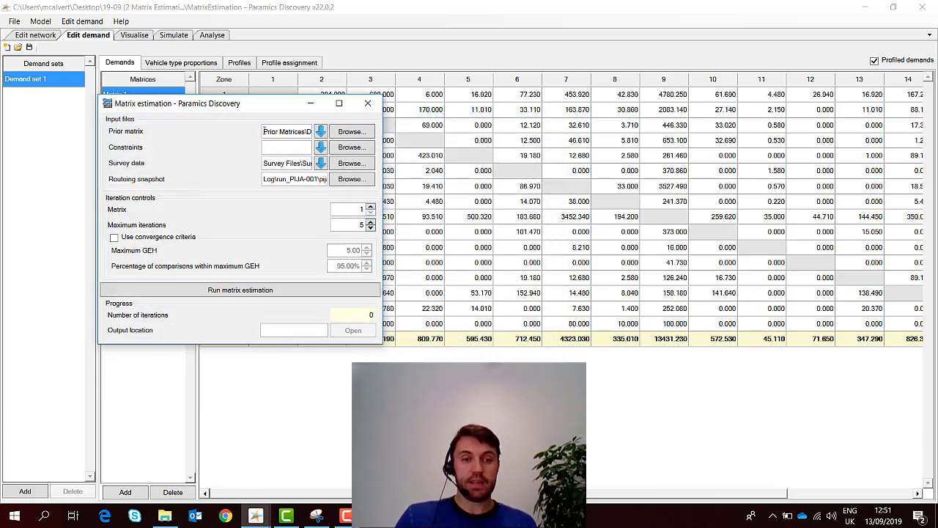
{"action": "left_click", "coordinate": [261, 291]}
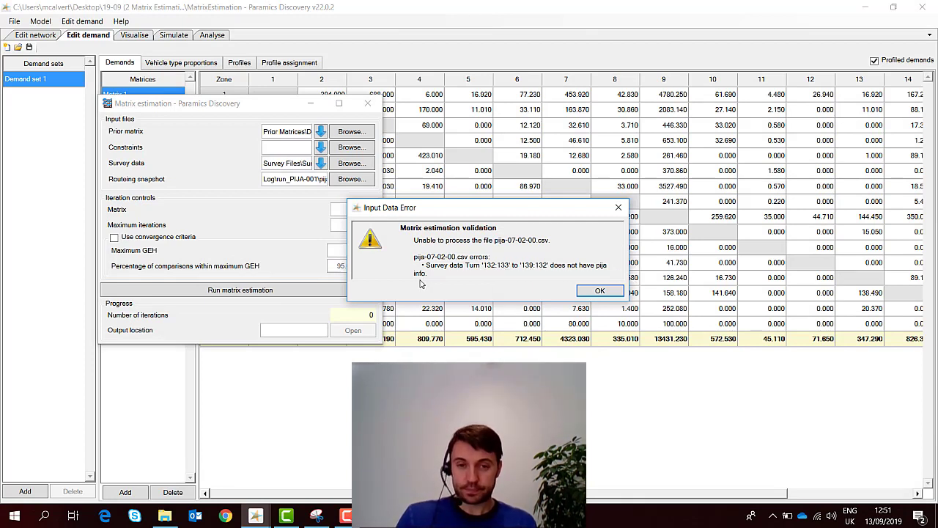
Capture the whole Input Data Error dialog with Snipping Tool and move the snip clear of the dialog.
{"action": "left_click", "coordinate": [316, 515]}
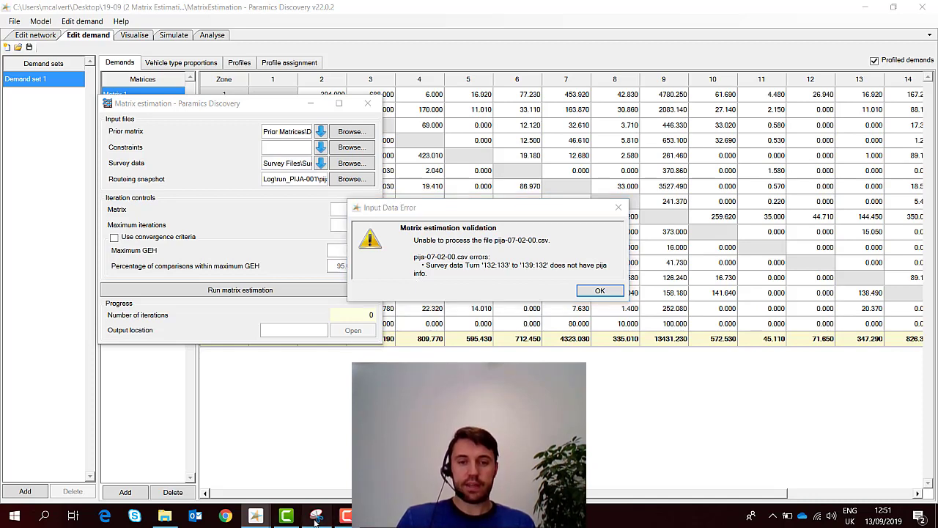
{"action": "left_click", "coordinate": [246, 121]}
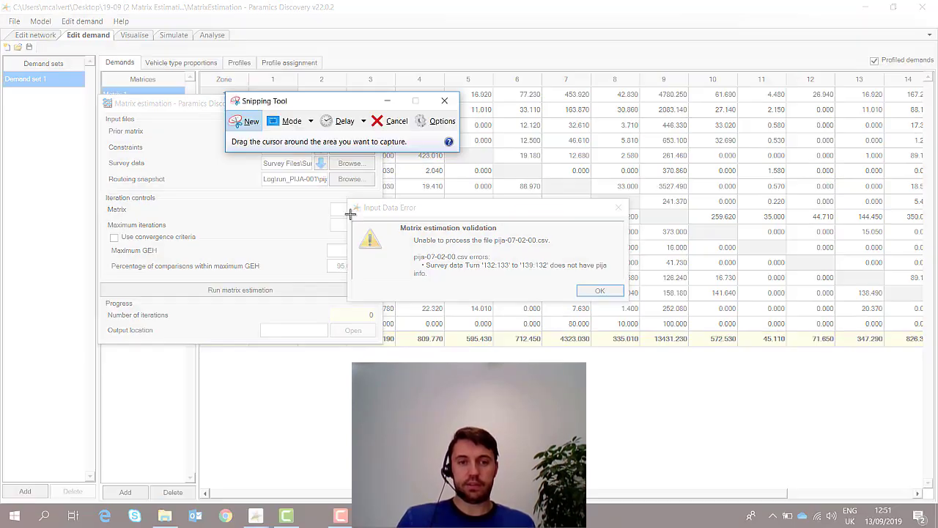
{"action": "left_click_drag", "start_coordinate": [351, 202], "coordinate": [627, 299]}
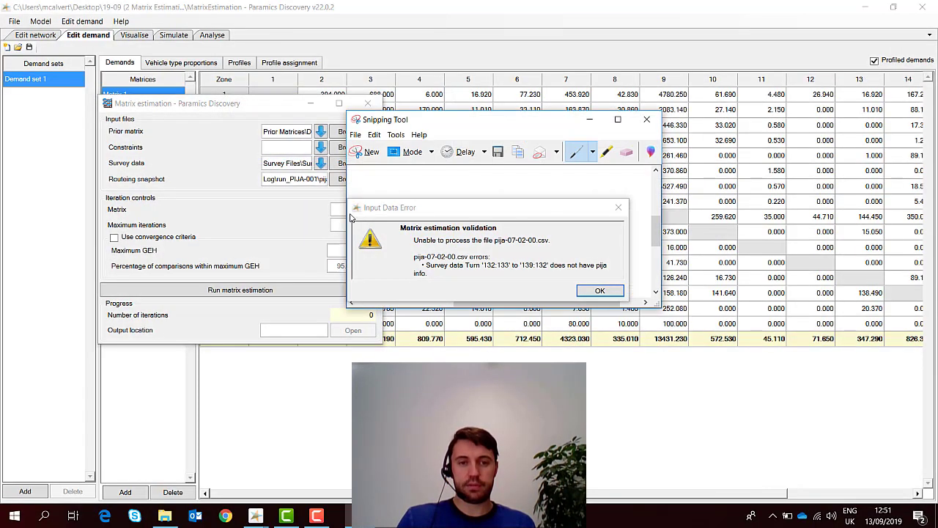
{"action": "left_click", "coordinate": [367, 151]}
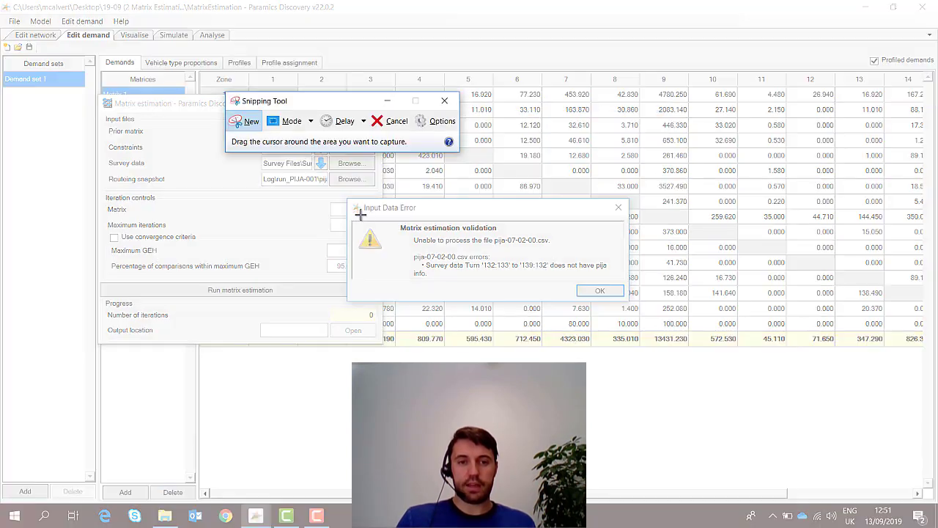
{"action": "left_click_drag", "start_coordinate": [354, 206], "coordinate": [628, 299]}
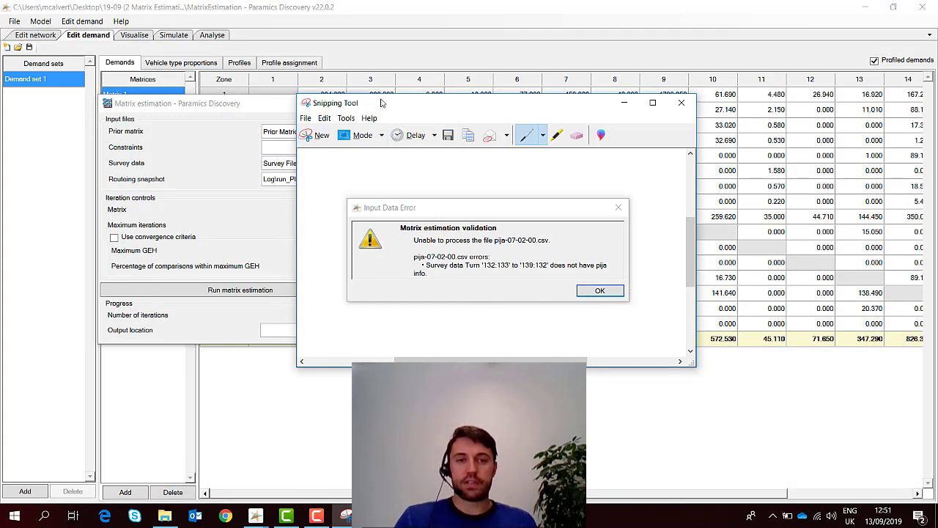
{"action": "left_click_drag", "start_coordinate": [383, 101], "coordinate": [675, 233]}
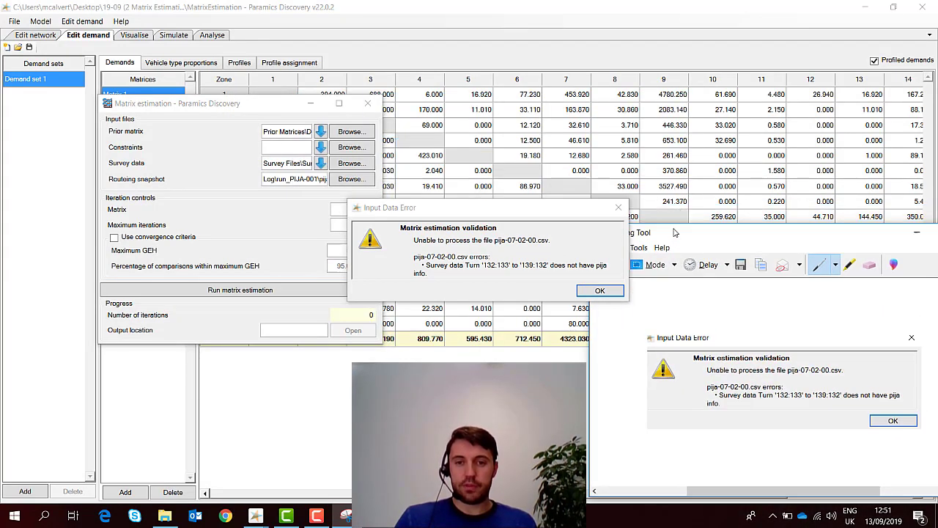
Dismiss the error and matrix estimation dialogs and open Survey File_Second.csv in Excel.
{"action": "left_click", "coordinate": [618, 208]}
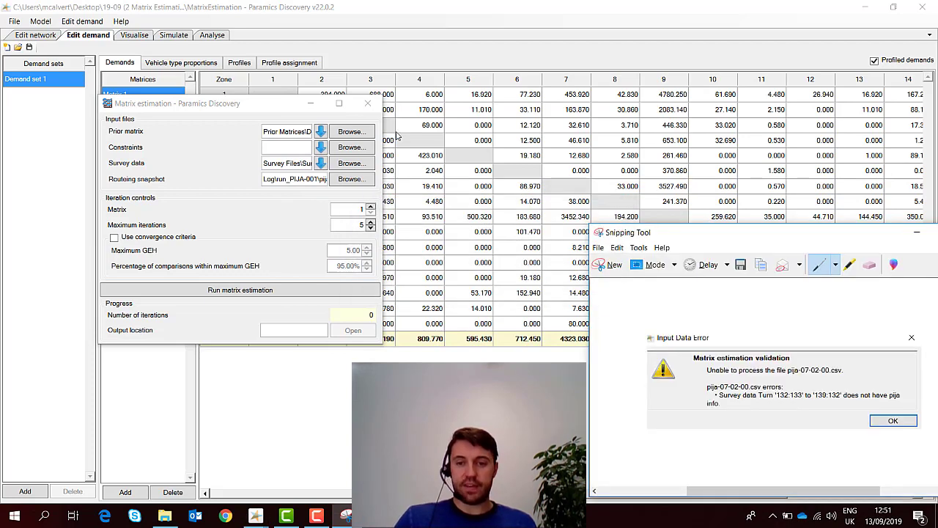
{"action": "left_click", "coordinate": [368, 103]}
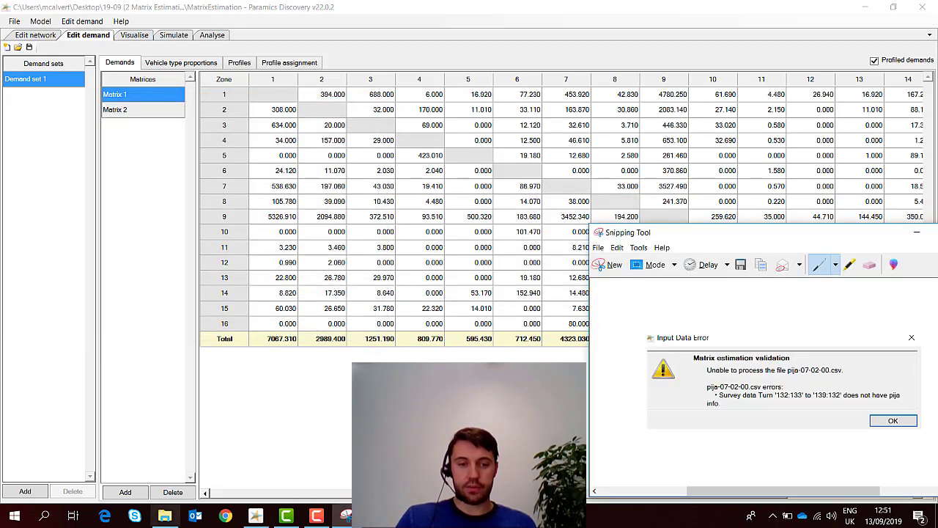
{"action": "mouse_move", "coordinate": [164, 516]}
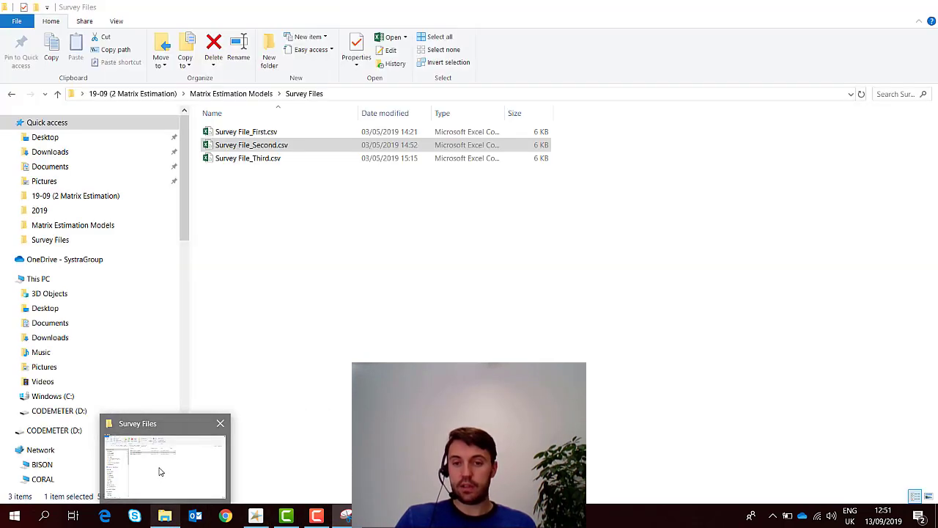
{"action": "left_click", "coordinate": [161, 471]}
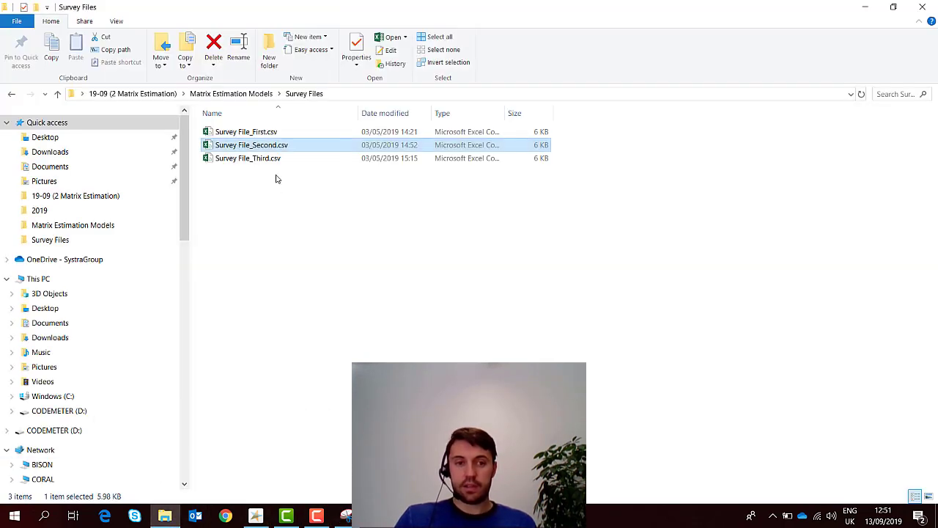
{"action": "double_click", "coordinate": [272, 145]}
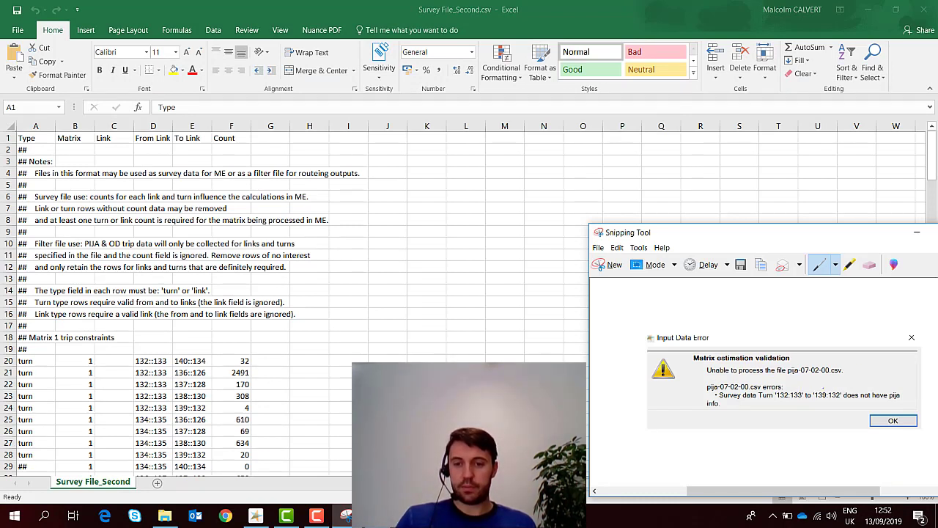
Locate the turn from 132::133 to 139::132 in the survey rows and check its From Link, To Link and Count entries.
{"action": "key", "text": "alt+Tab"}
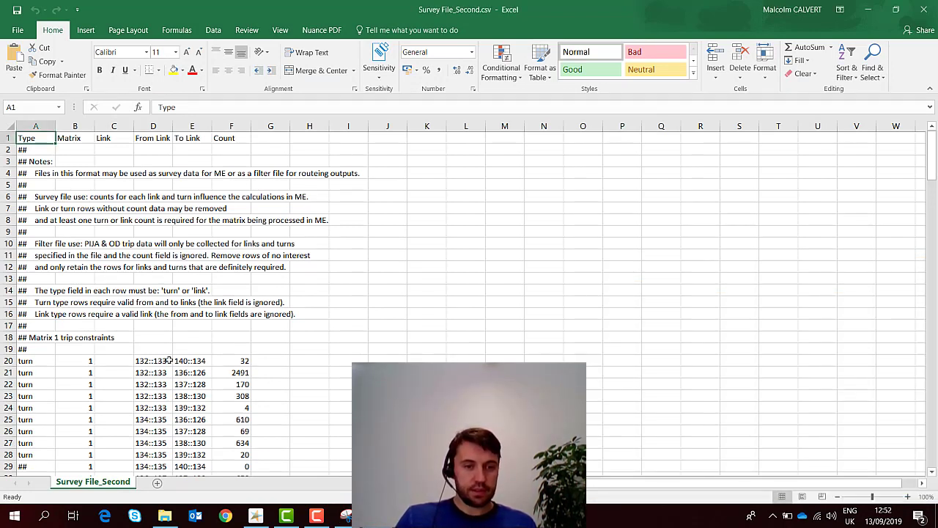
{"action": "left_click", "coordinate": [158, 360]}
{"action": "key", "text": "Down"}
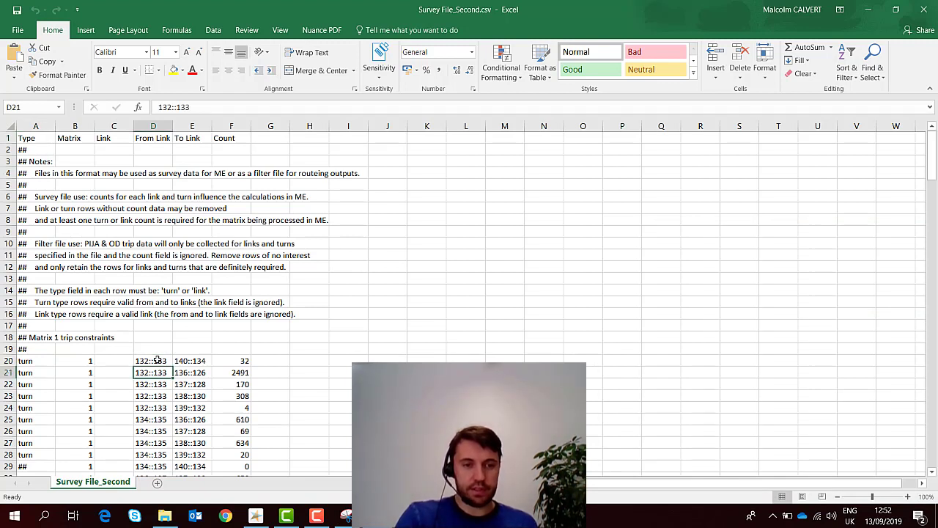
{"action": "key", "text": "Down"}
{"action": "key", "text": "Down"}
{"action": "key", "text": "Down"}
{"action": "key", "text": "Right"}
{"action": "key", "text": "Right"}
{"action": "key", "text": "Left"}
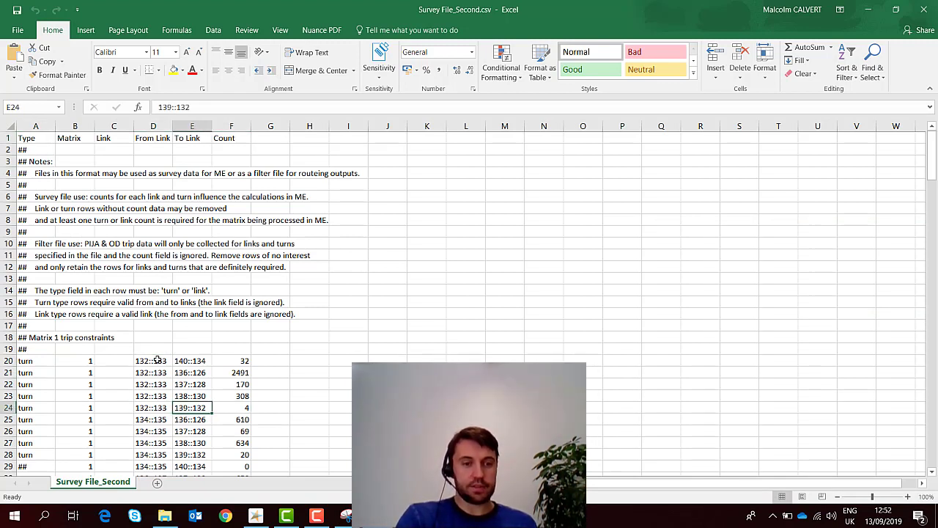
{"action": "key", "text": "Left"}
{"action": "key", "text": "Left"}
{"action": "key", "text": "Right"}
{"action": "key", "text": "Right"}
{"action": "key", "text": "Left"}
{"action": "key", "text": "Left"}
{"action": "key", "text": "Right"}
{"action": "key", "text": "Right"}
{"action": "key", "text": "Right"}
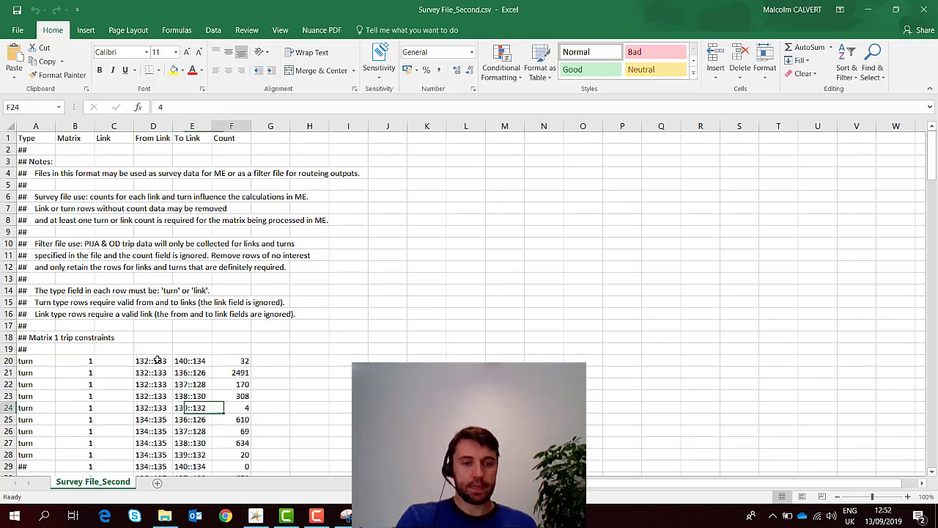
{"action": "key", "text": "Left"}
{"action": "key", "text": "Left"}
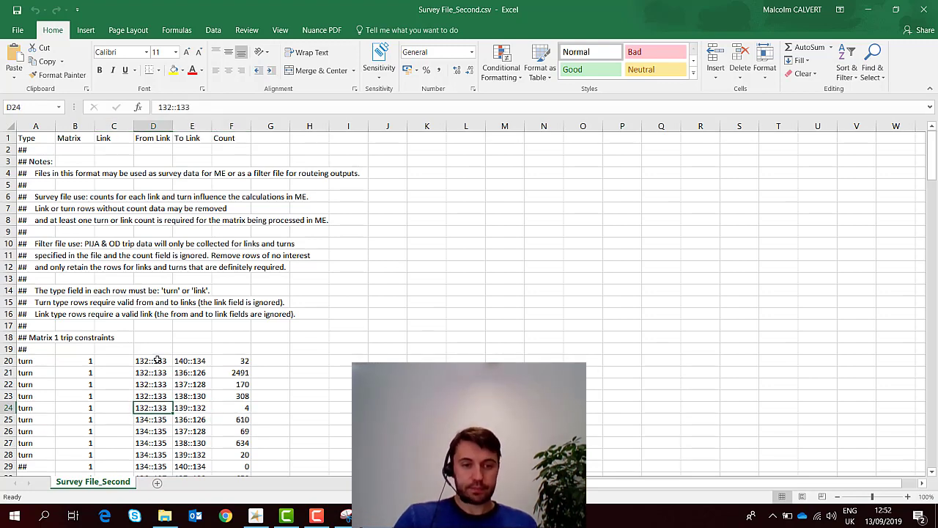
Switch to the network view in Paramics Discovery and compare the roundabout nodes with the turn named in the captured error.
{"action": "left_click", "coordinate": [256, 517]}
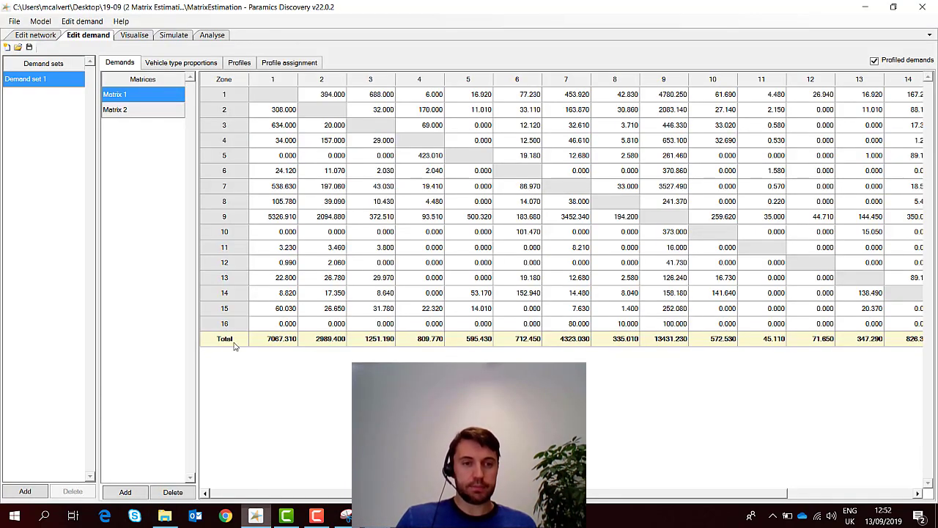
{"action": "left_click", "coordinate": [35, 34]}
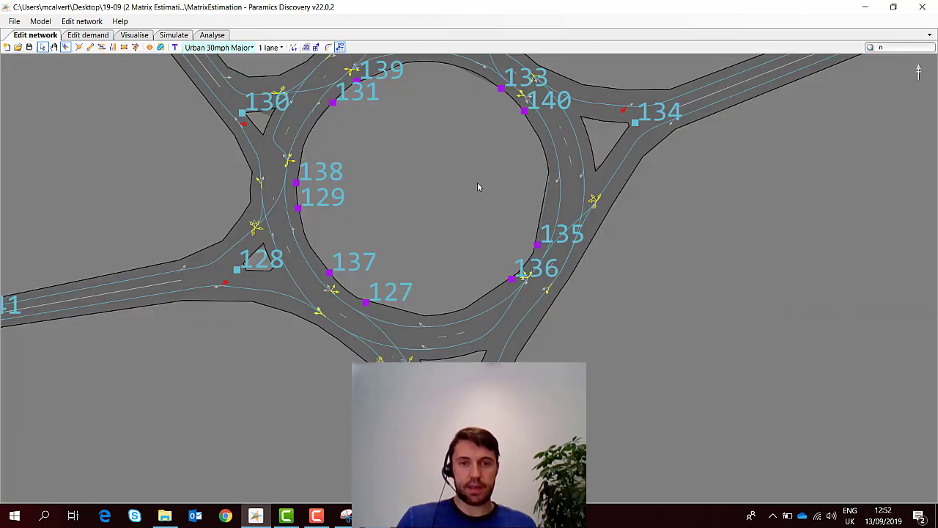
{"action": "left_click_drag", "start_coordinate": [477, 187], "coordinate": [491, 360]}
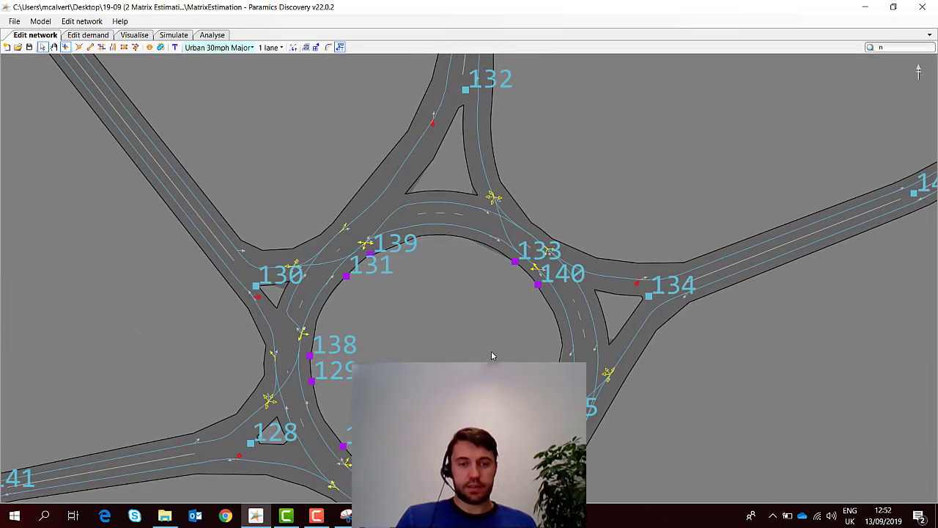
{"action": "left_click", "coordinate": [343, 516]}
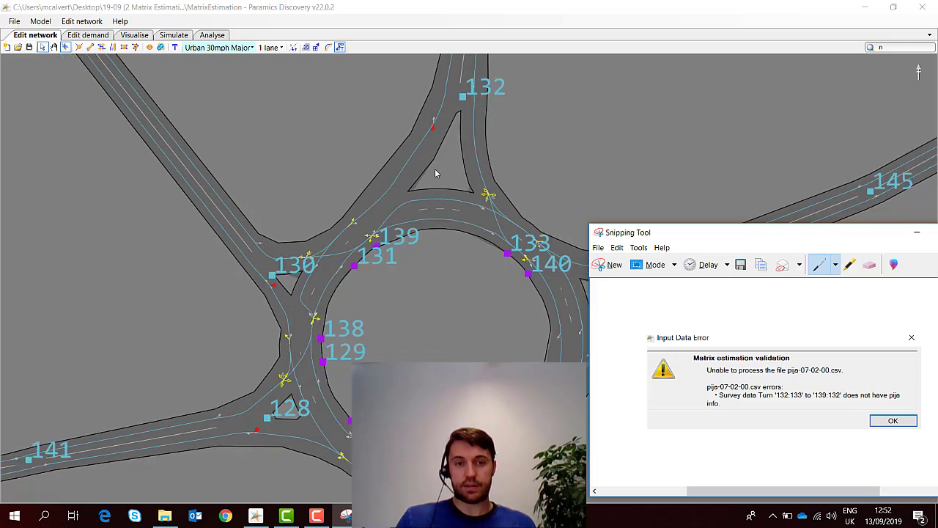
{"action": "scroll", "coordinate": [436, 172], "scroll_direction": "down", "scroll_amount": 1}
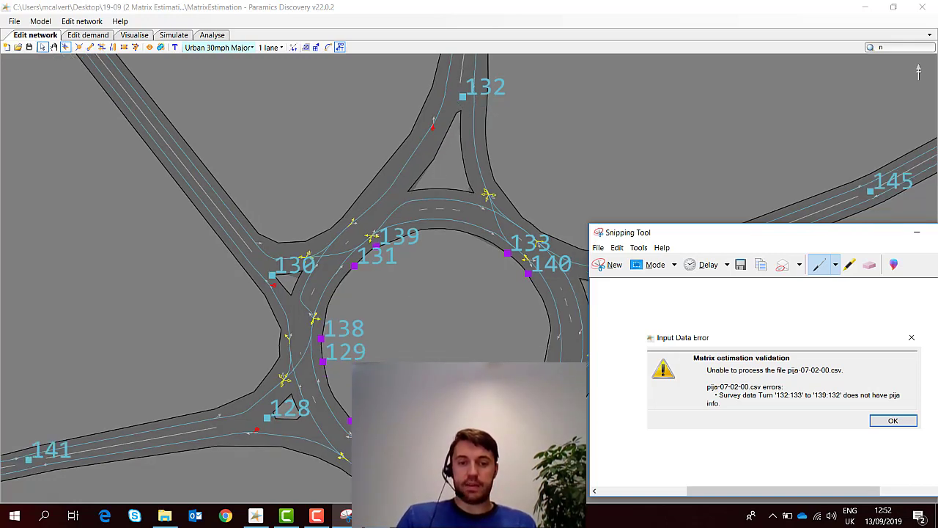
{"action": "left_click", "coordinate": [334, 440]}
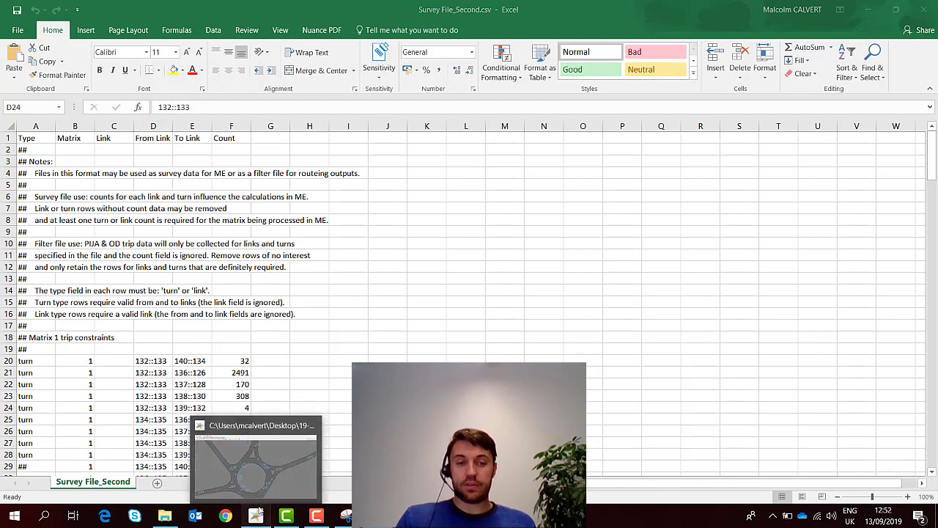
{"action": "left_click", "coordinate": [259, 443]}
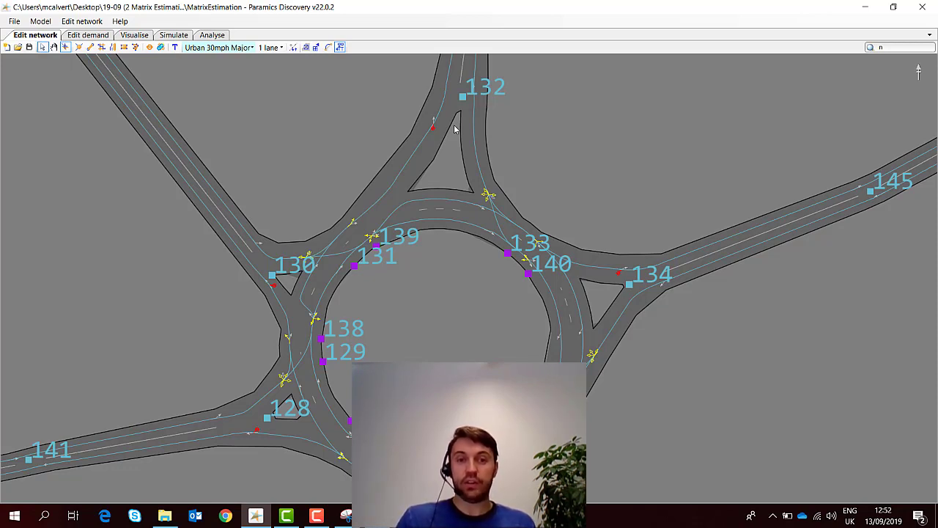
Examine the roundabout's northern approach from node 132 out to its zone, and the roads back to the roundabout.
{"action": "scroll", "coordinate": [455, 129], "scroll_direction": "down", "scroll_amount": 1}
{"action": "scroll", "coordinate": [455, 129], "scroll_direction": "down", "scroll_amount": 1}
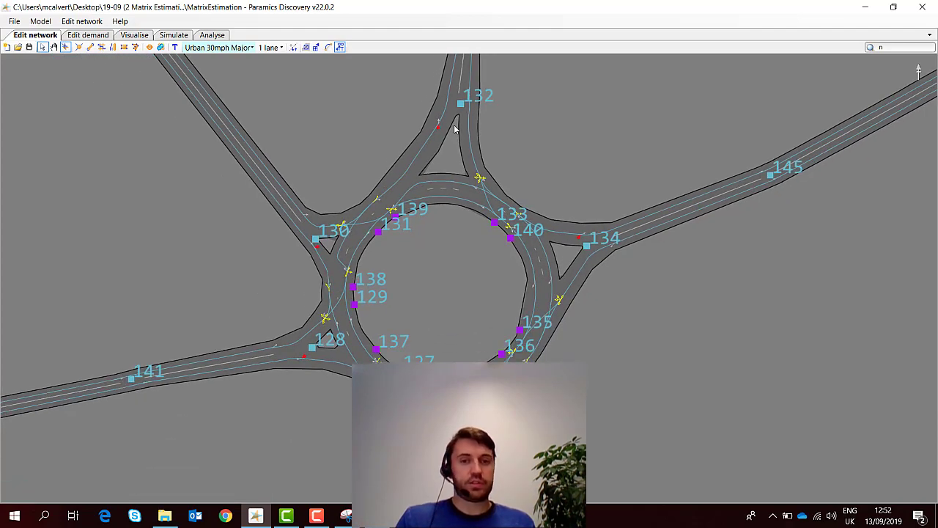
{"action": "scroll", "coordinate": [455, 129], "scroll_direction": "down", "scroll_amount": 1}
{"action": "scroll", "coordinate": [484, 161], "scroll_direction": "down", "scroll_amount": 2}
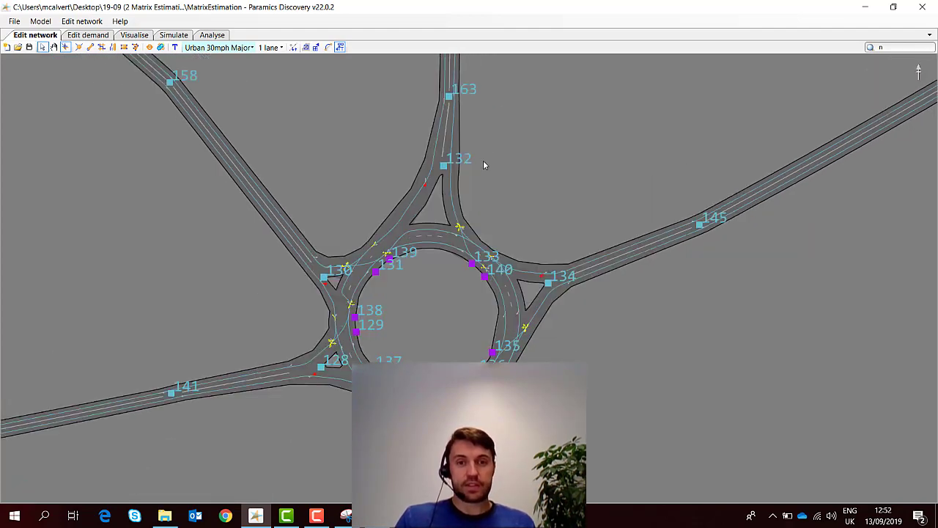
{"action": "scroll", "coordinate": [484, 167], "scroll_direction": "down", "scroll_amount": 1}
{"action": "left_click_drag", "start_coordinate": [509, 116], "coordinate": [480, 286]}
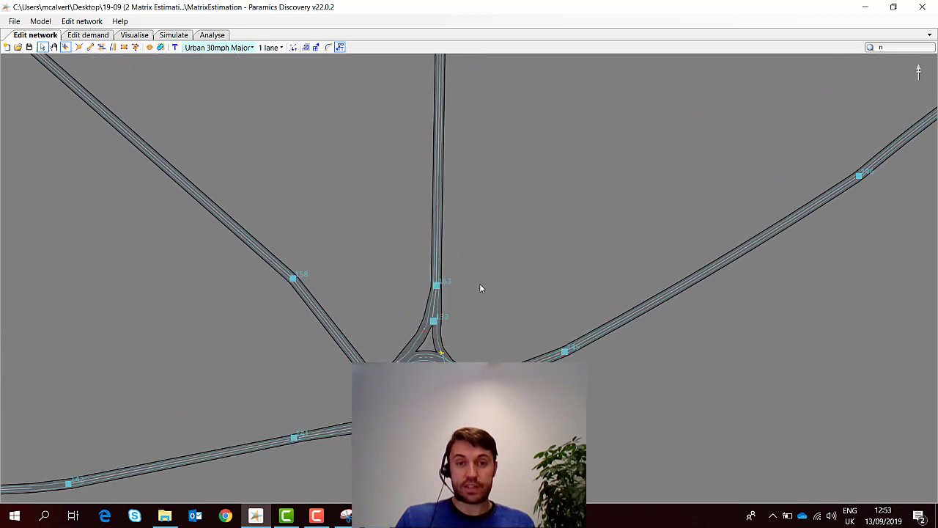
{"action": "scroll", "coordinate": [485, 199], "scroll_direction": "down", "scroll_amount": 1}
{"action": "scroll", "coordinate": [490, 146], "scroll_direction": "up", "scroll_amount": 2}
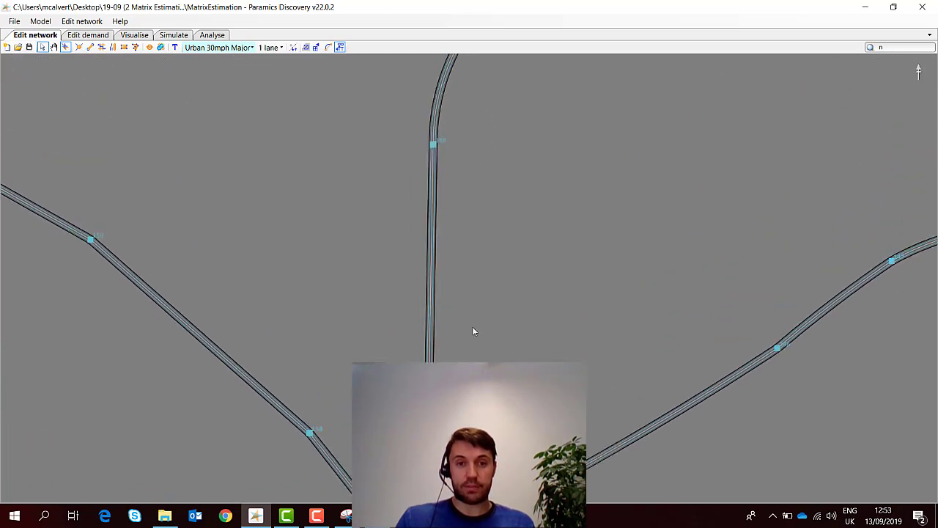
{"action": "left_click", "coordinate": [499, 164]}
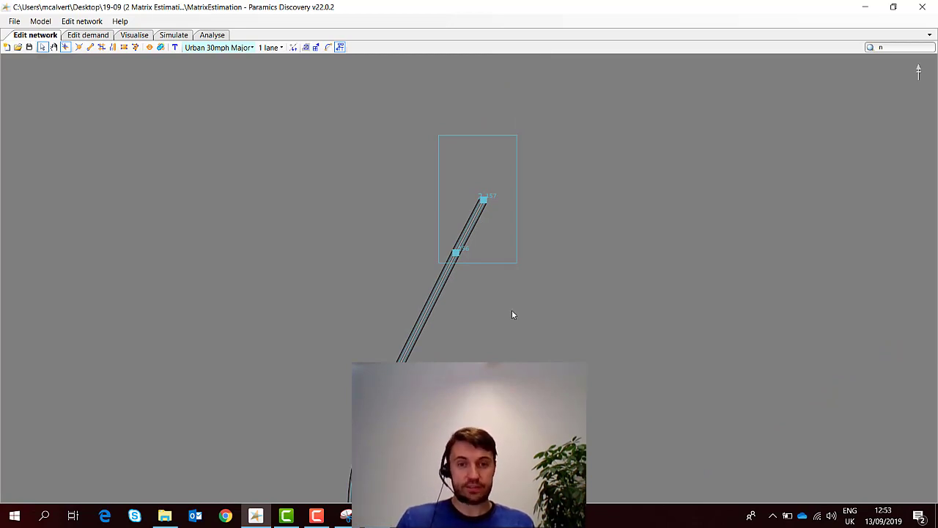
{"action": "left_click_drag", "start_coordinate": [514, 313], "coordinate": [495, 108]}
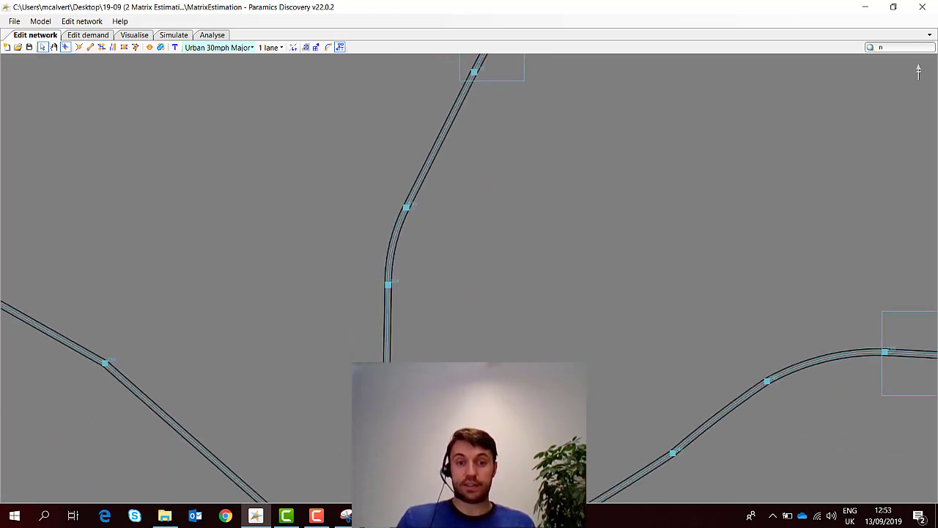
{"action": "scroll", "coordinate": [437, 201], "scroll_direction": "down", "scroll_amount": 2}
{"action": "scroll", "coordinate": [437, 200], "scroll_direction": "up", "scroll_amount": 2}
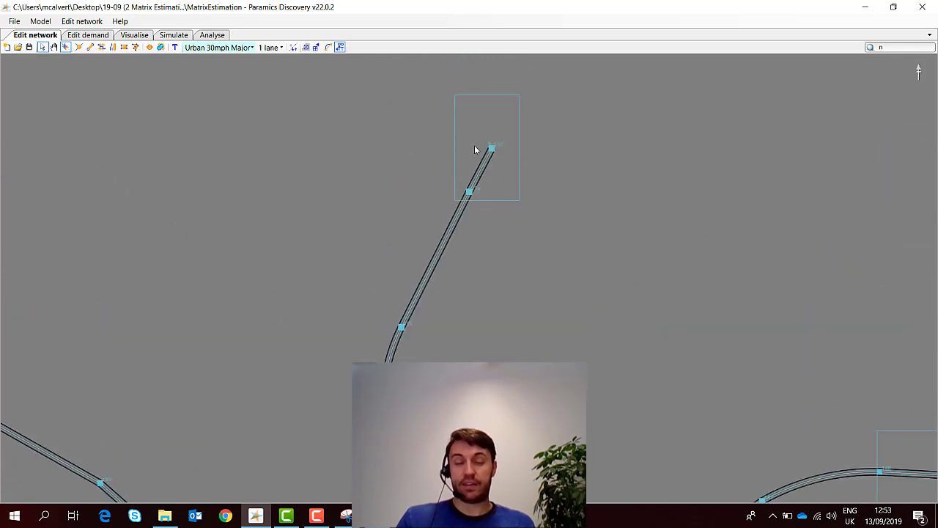
{"action": "left_click_drag", "start_coordinate": [460, 325], "coordinate": [474, 64]}
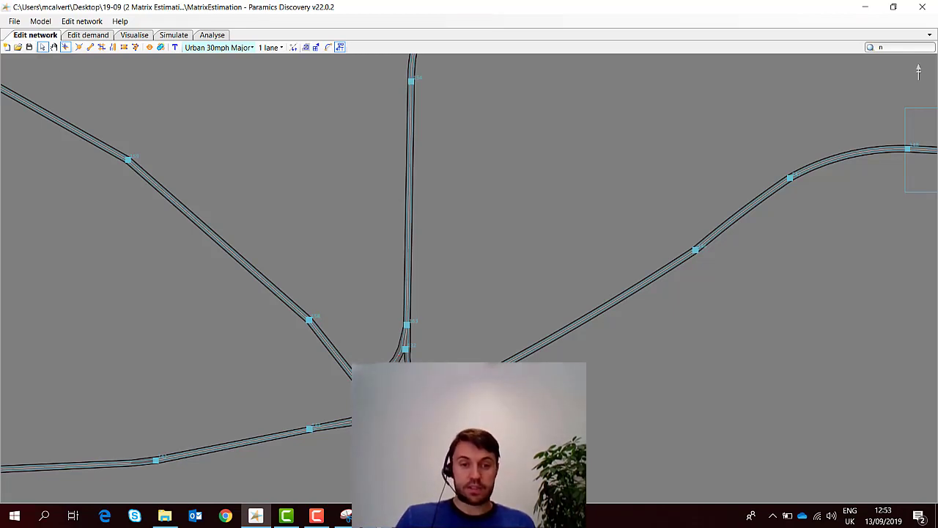
In Survey File_Second.csv, comment out the turn from 132::133 to 139::132 by setting cell A24 to ##.
{"action": "key", "text": "alt+Tab"}
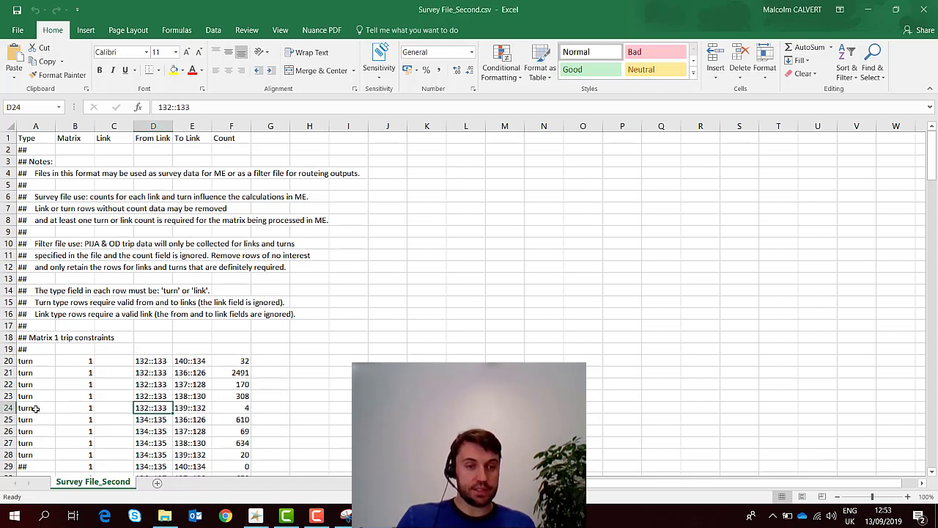
{"action": "left_click", "coordinate": [35, 409]}
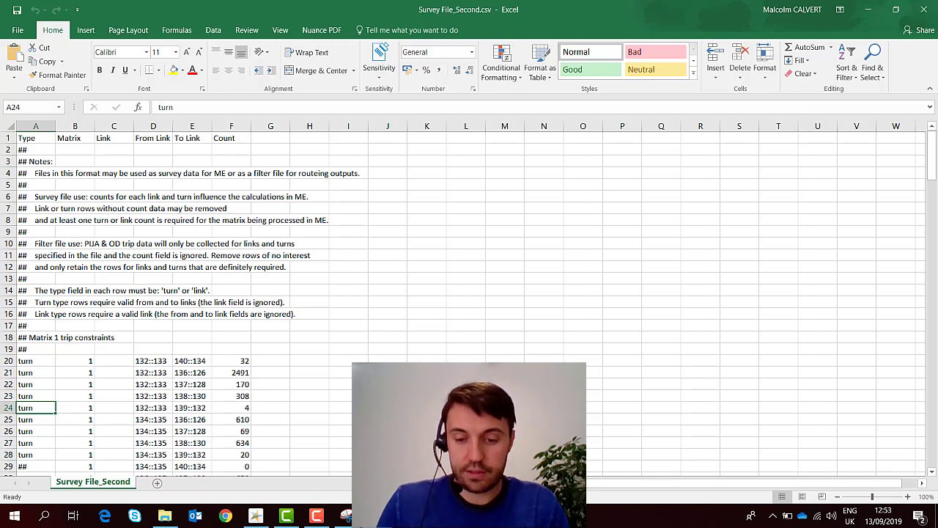
{"action": "type", "text": "##"}
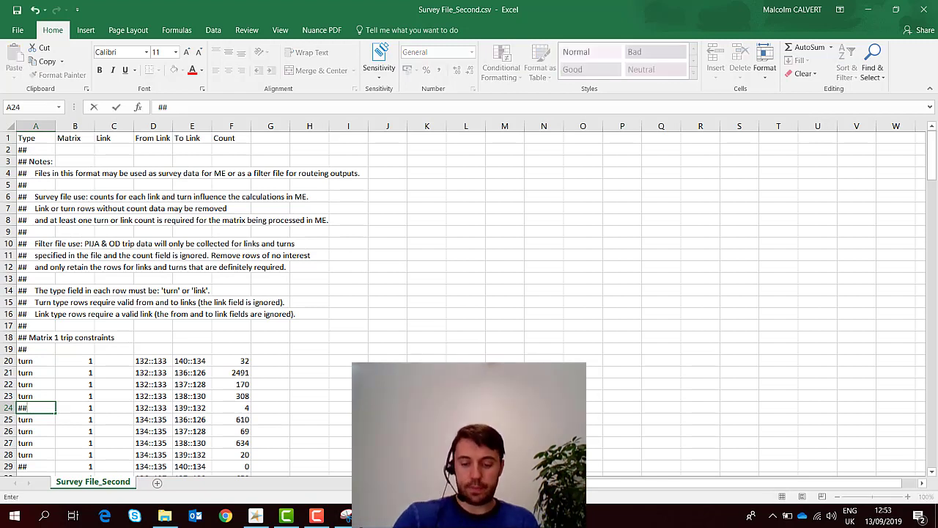
{"action": "key", "text": "Return"}
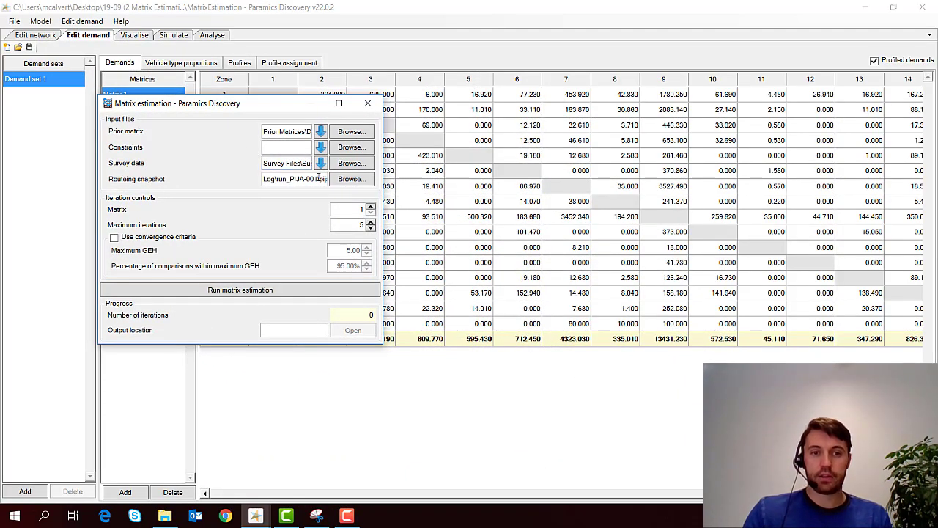
Load Survey File_Third.csv as the survey data and run the matrix estimation.
{"action": "left_click", "coordinate": [361, 168]}
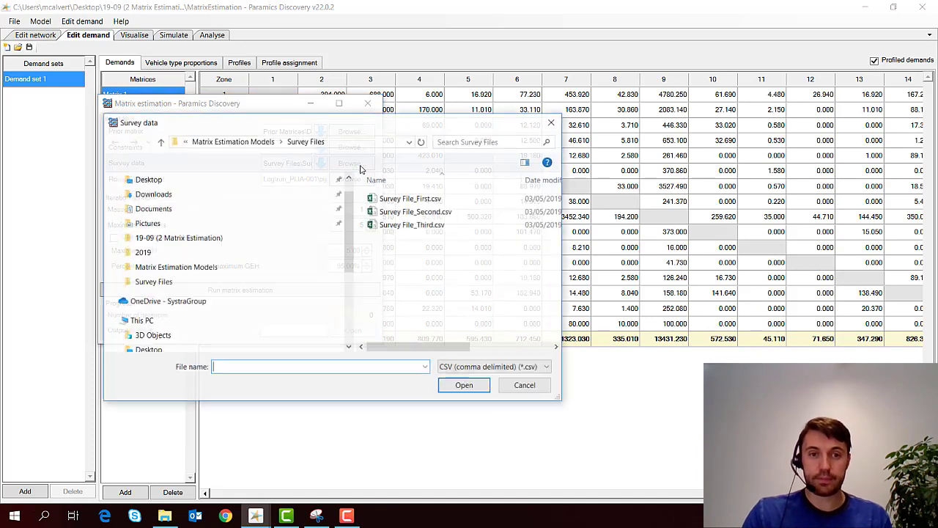
{"action": "double_click", "coordinate": [428, 226]}
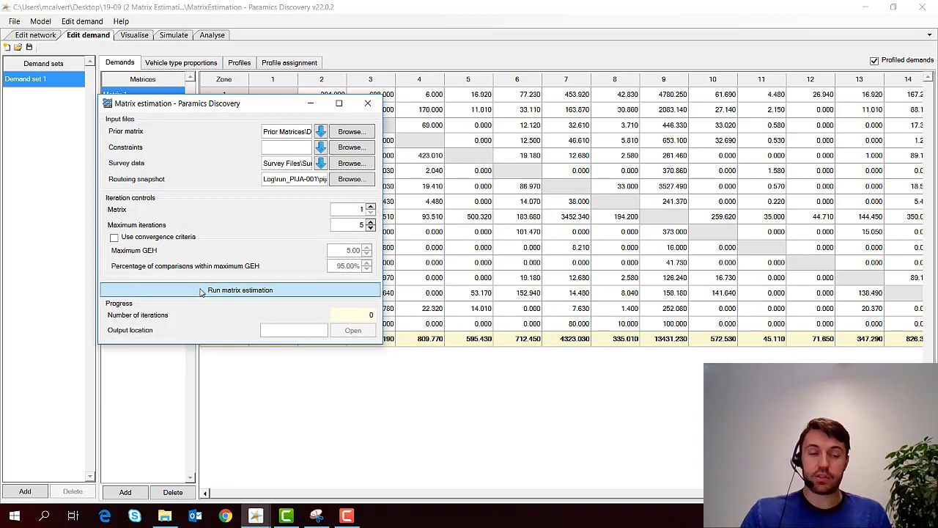
{"action": "left_click", "coordinate": [202, 292]}
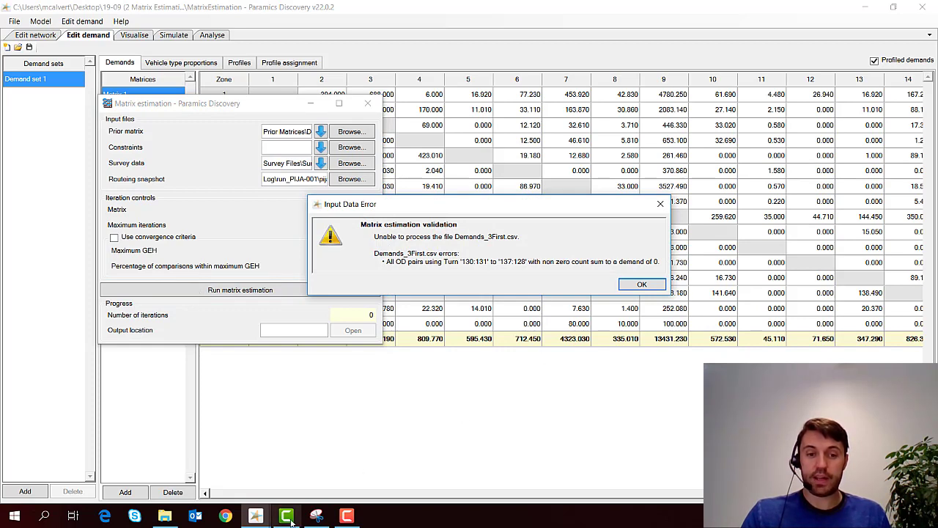
Capture the Input Data Error dialog about the Demands_3First.csv file as a new snip with Snipping Tool.
{"action": "left_click", "coordinate": [316, 516]}
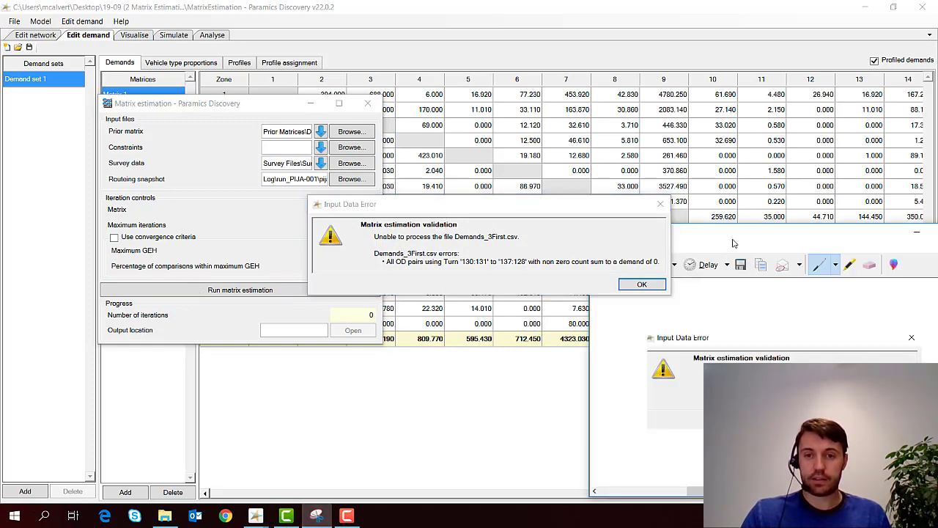
{"action": "left_click_drag", "start_coordinate": [733, 243], "coordinate": [597, 384]}
{"action": "left_click", "coordinate": [465, 409]}
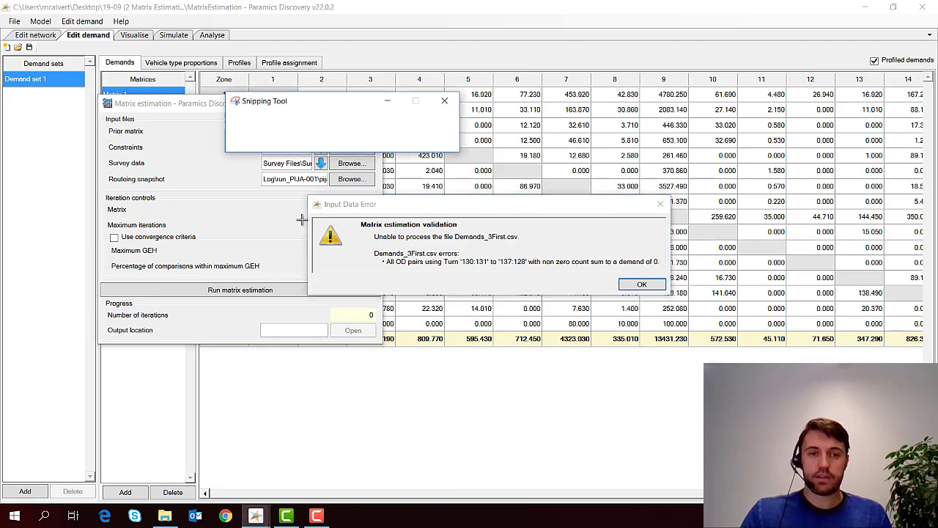
{"action": "left_click_drag", "start_coordinate": [649, 313], "coordinate": [664, 314]}
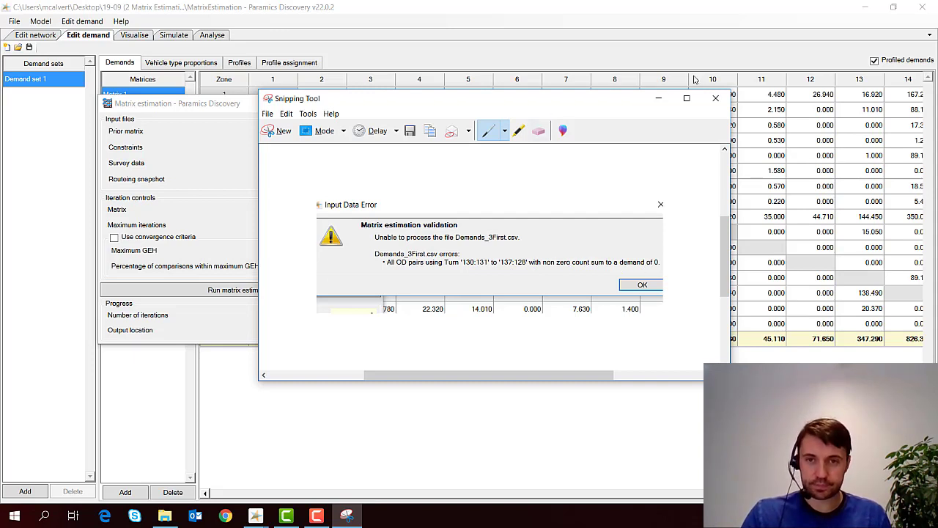
Set the snip aside, close the Matrix estimation dialog and bring up the five-arm roundabout in the network view.
{"action": "left_click", "coordinate": [658, 97]}
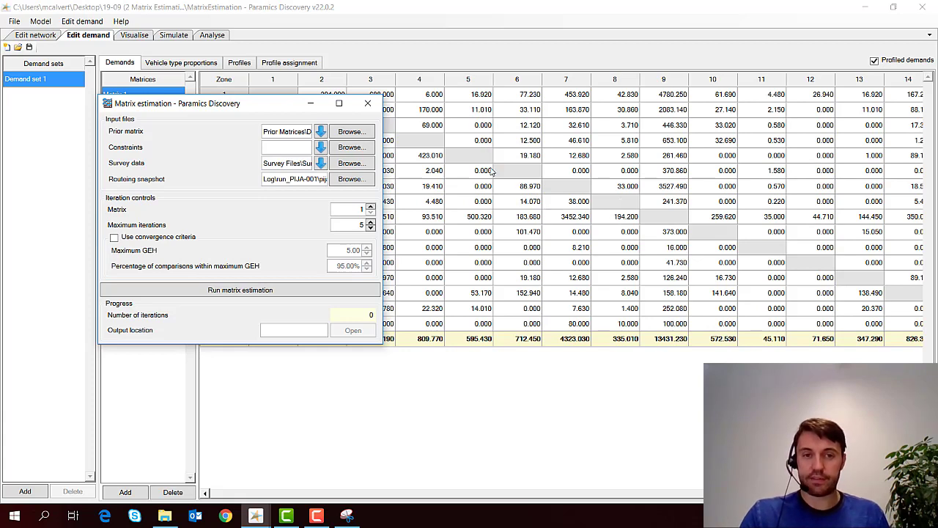
{"action": "left_click", "coordinate": [369, 103]}
{"action": "left_click", "coordinate": [254, 517]}
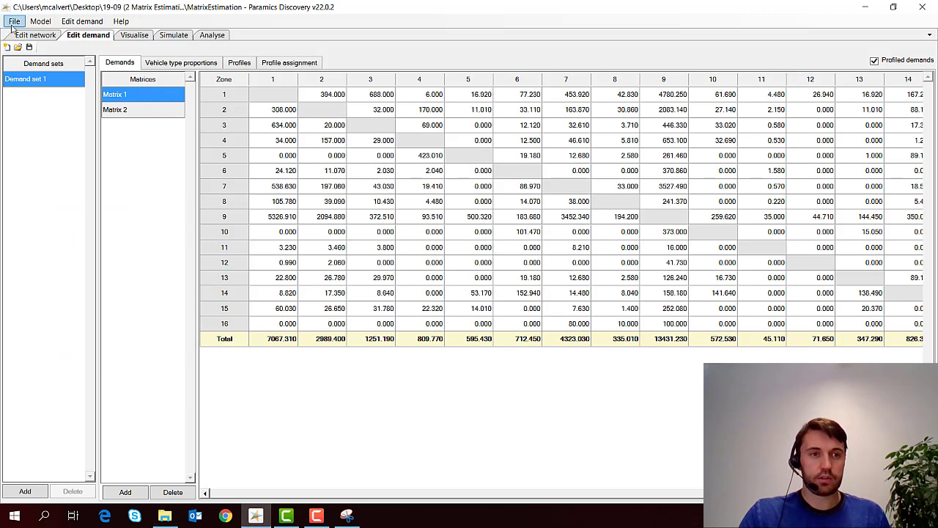
{"action": "left_click", "coordinate": [36, 35]}
{"action": "scroll", "coordinate": [454, 345], "scroll_direction": "up", "scroll_amount": 5}
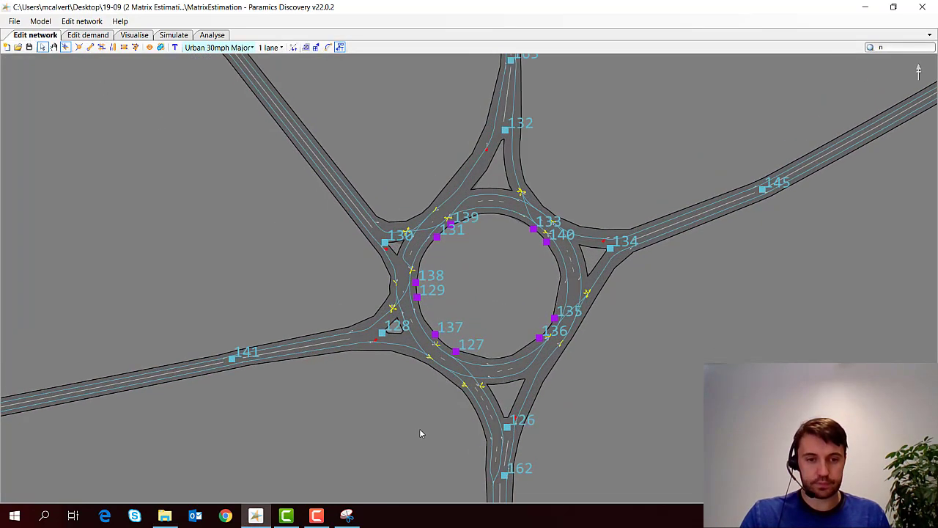
Compare the error snip with the roundabout to locate the turn from 130:131 to 137:128.
{"action": "left_click", "coordinate": [347, 516]}
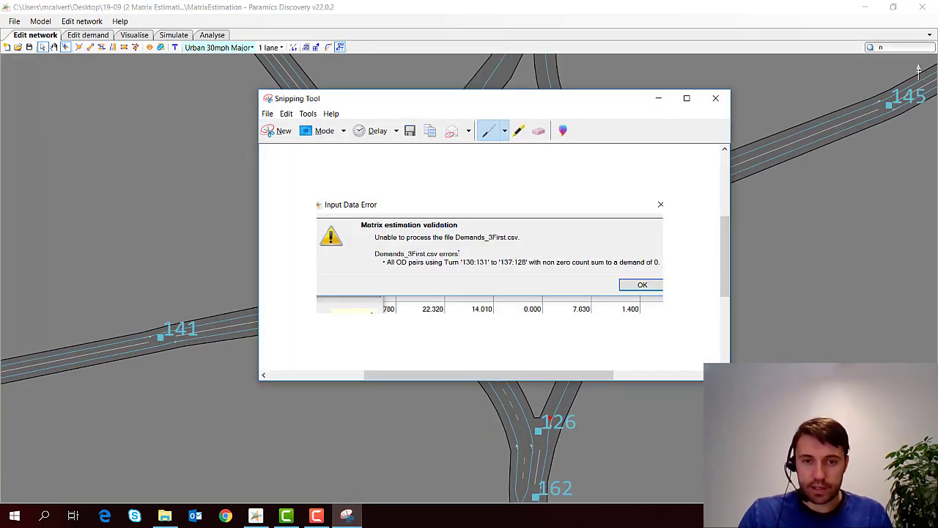
{"action": "left_click_drag", "start_coordinate": [514, 107], "coordinate": [410, 392]}
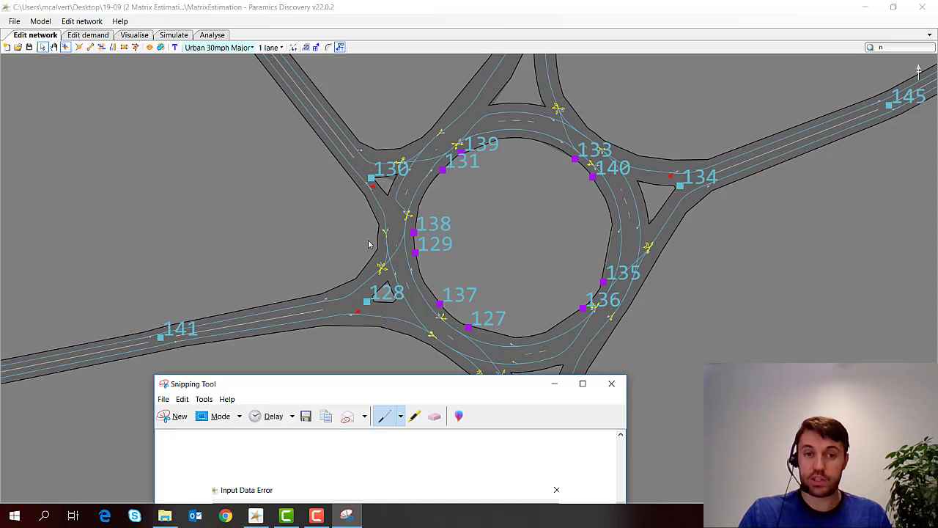
{"action": "left_click_drag", "start_coordinate": [412, 388], "coordinate": [413, 305]}
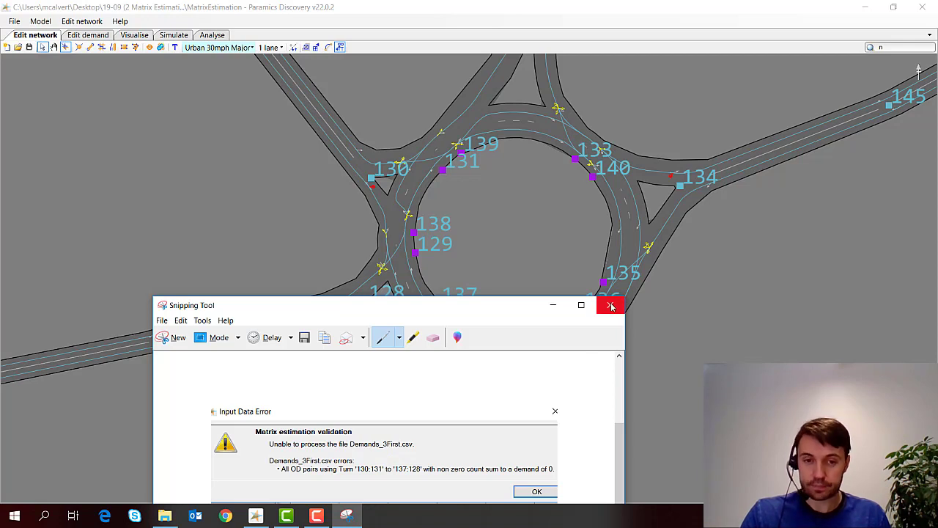
{"action": "left_click", "coordinate": [551, 305]}
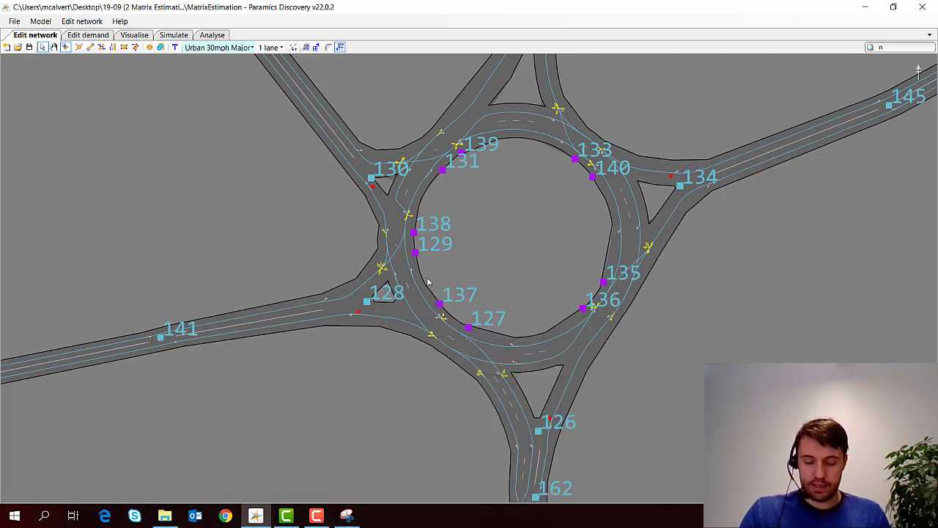
Trace the roundabout arms at nodes 130 and 128 outwards to identify the zones at their ends.
{"action": "scroll", "coordinate": [429, 282], "scroll_direction": "down", "scroll_amount": 5}
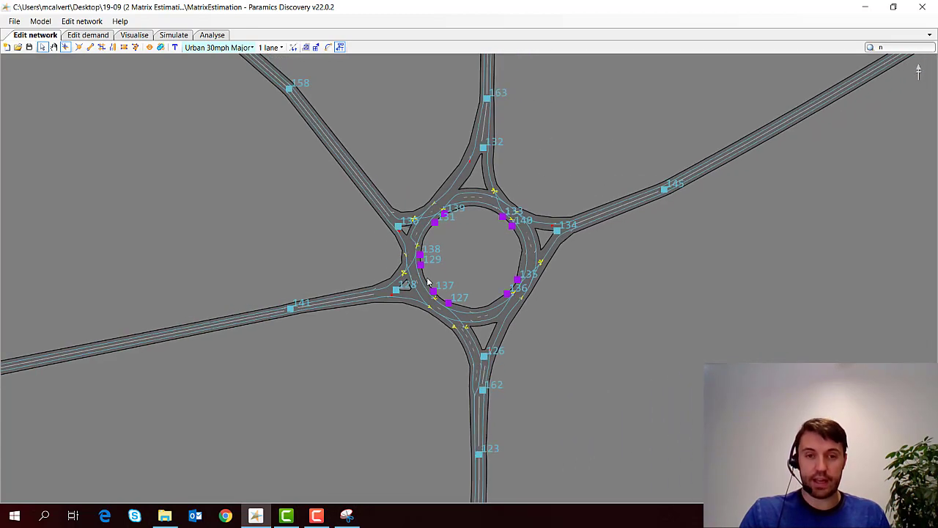
{"action": "scroll", "coordinate": [602, 366], "scroll_direction": "up", "scroll_amount": 5}
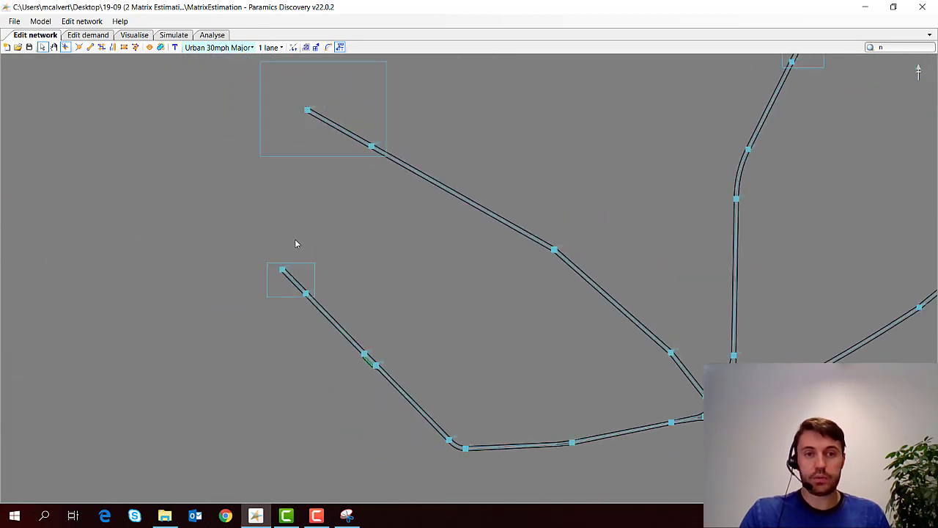
{"action": "scroll", "coordinate": [330, 166], "scroll_direction": "up", "scroll_amount": 1}
{"action": "left_click_drag", "start_coordinate": [301, 119], "coordinate": [346, 251]}
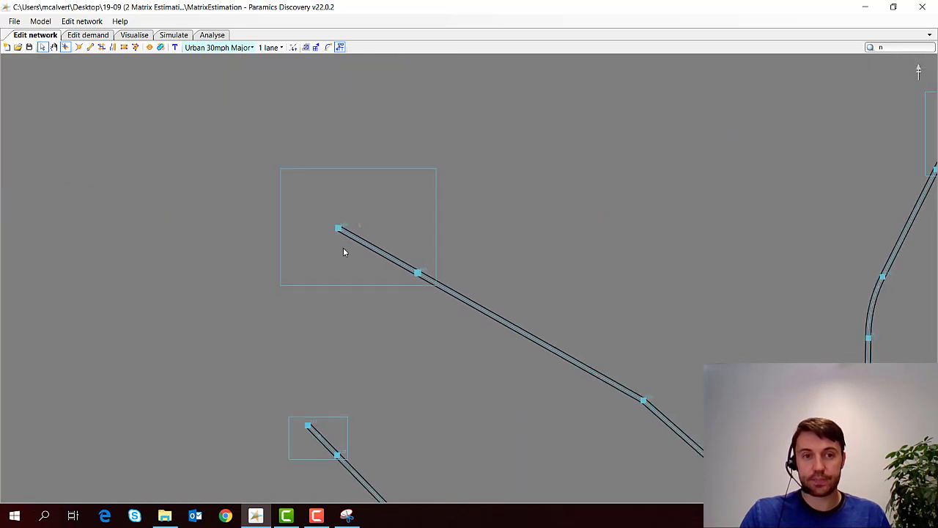
{"action": "scroll", "coordinate": [355, 231], "scroll_direction": "up", "scroll_amount": 1}
{"action": "scroll", "coordinate": [440, 233], "scroll_direction": "down", "scroll_amount": 2}
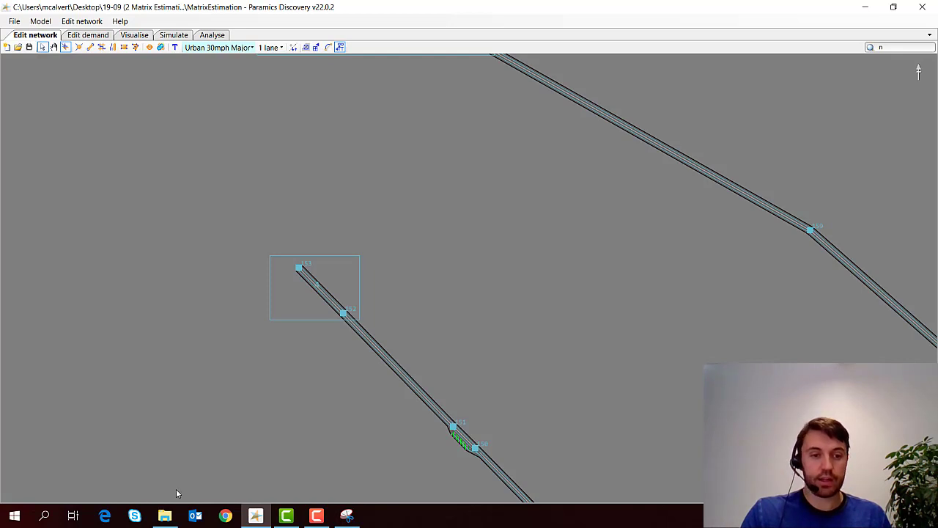
Open Demands_3First.csv from the Prior Matrices folder and check the matrix 1 demand from zone 1 to zone 4.
{"action": "left_click", "coordinate": [164, 515]}
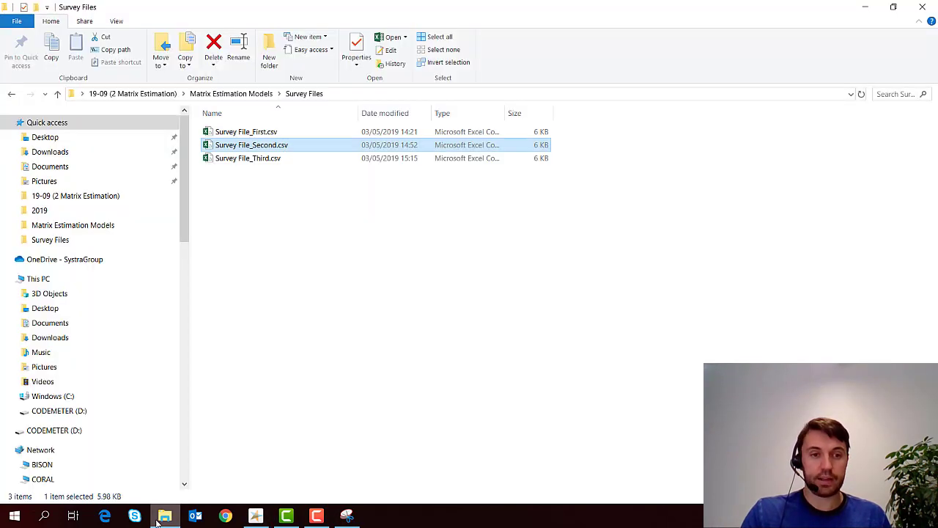
{"action": "left_click", "coordinate": [256, 95]}
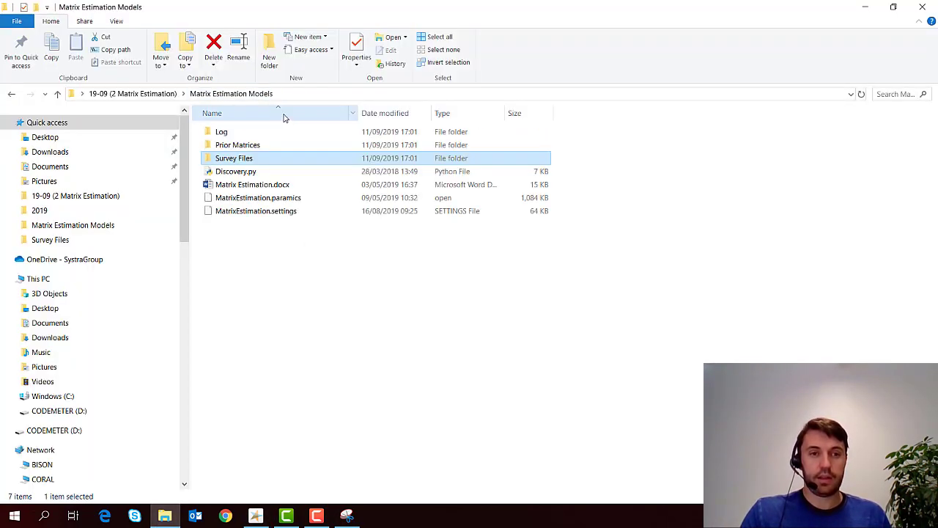
{"action": "double_click", "coordinate": [260, 146]}
{"action": "left_click", "coordinate": [260, 134]}
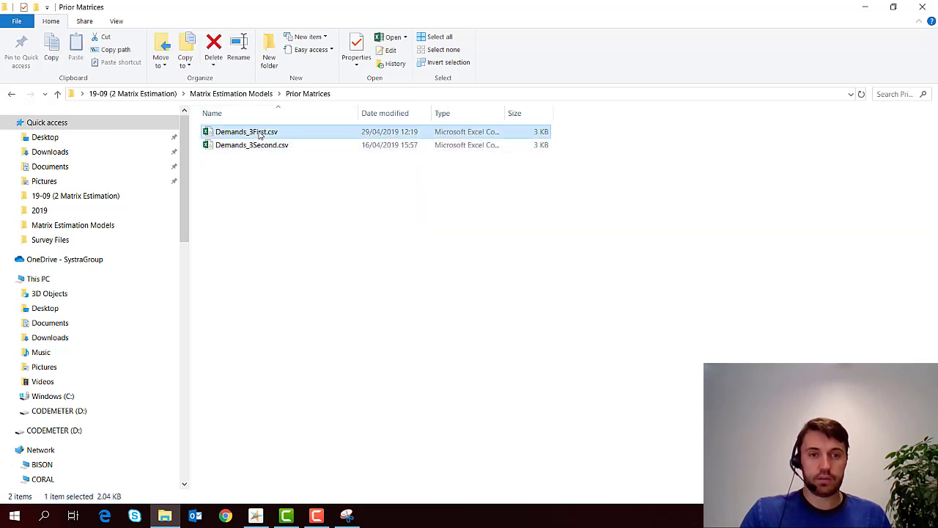
{"action": "double_click", "coordinate": [279, 136]}
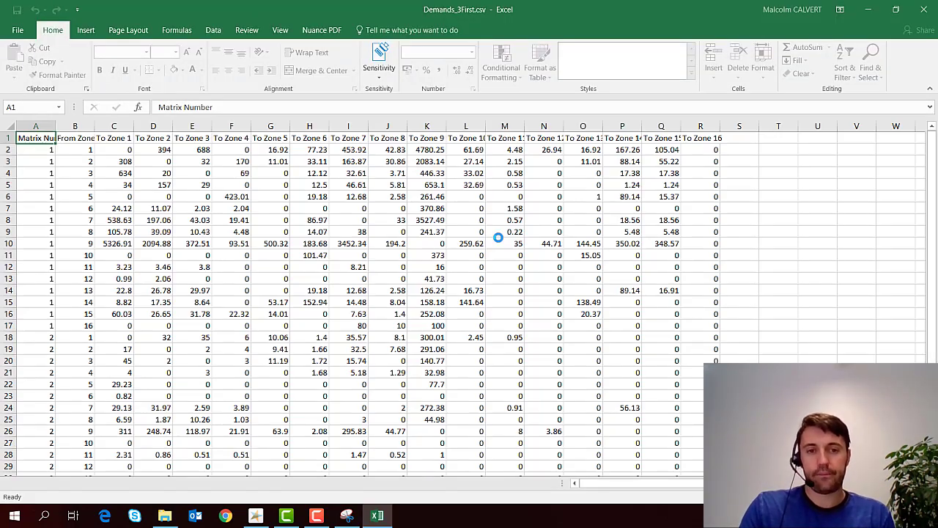
{"action": "left_click", "coordinate": [121, 149]}
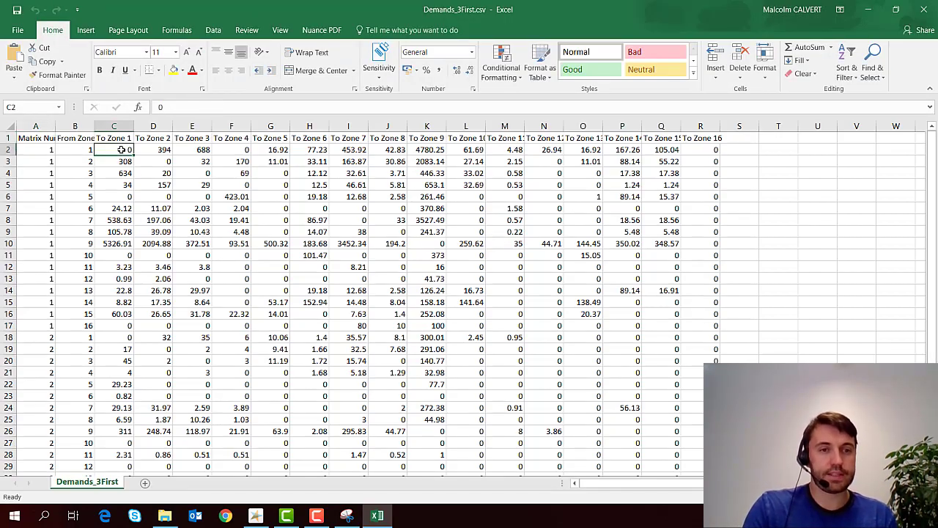
{"action": "key", "text": "Right"}
{"action": "key", "text": "Right"}
{"action": "key", "text": "Right"}
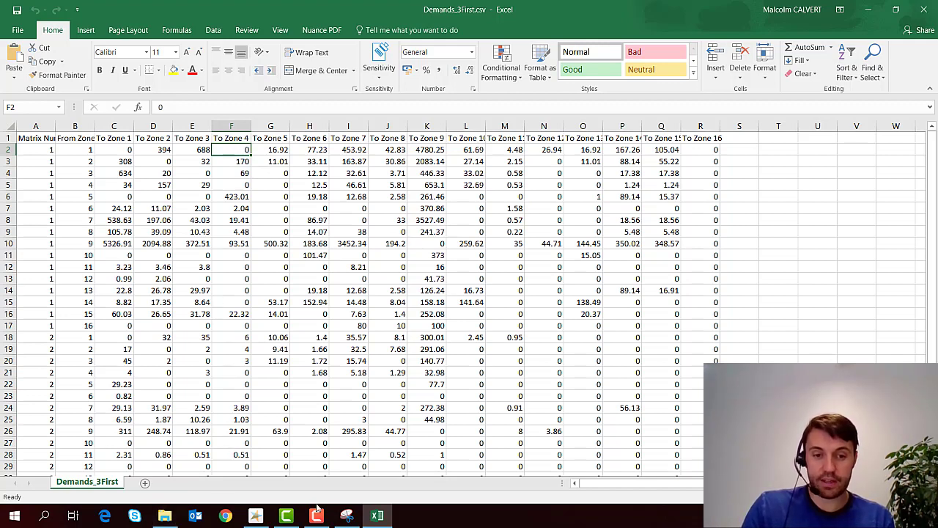
Open Survey File_Third.csv from the Survey Files folder.
{"action": "left_click", "coordinate": [164, 515]}
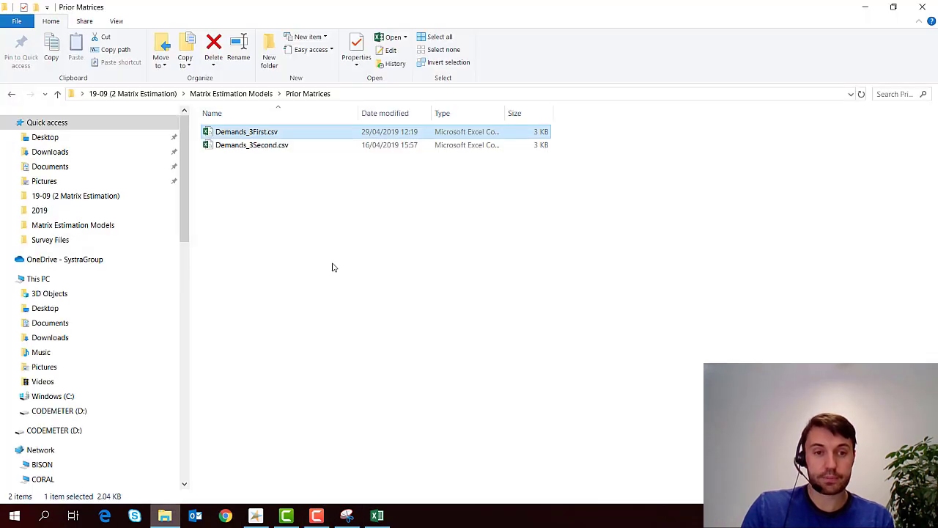
{"action": "left_click", "coordinate": [255, 94]}
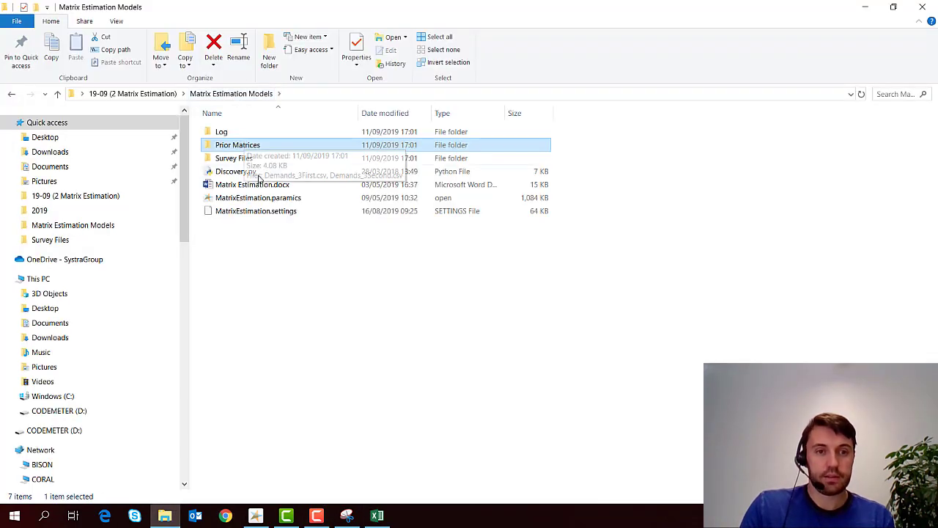
{"action": "double_click", "coordinate": [236, 158]}
{"action": "key", "text": "alt+Tab"}
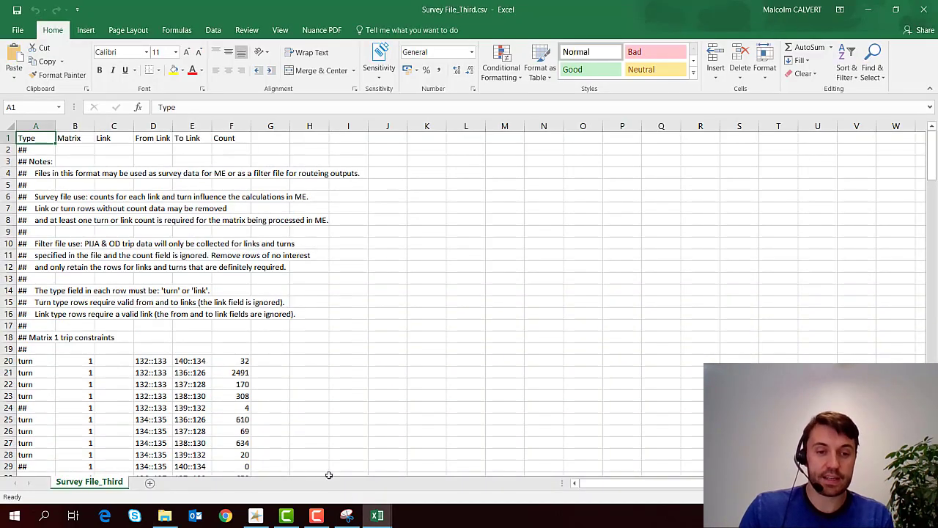
Switch to Paramics Discovery and review the two western zones and their routes to the roundabout.
{"action": "left_click", "coordinate": [256, 515]}
{"action": "scroll", "coordinate": [388, 209], "scroll_direction": "down", "scroll_amount": 2}
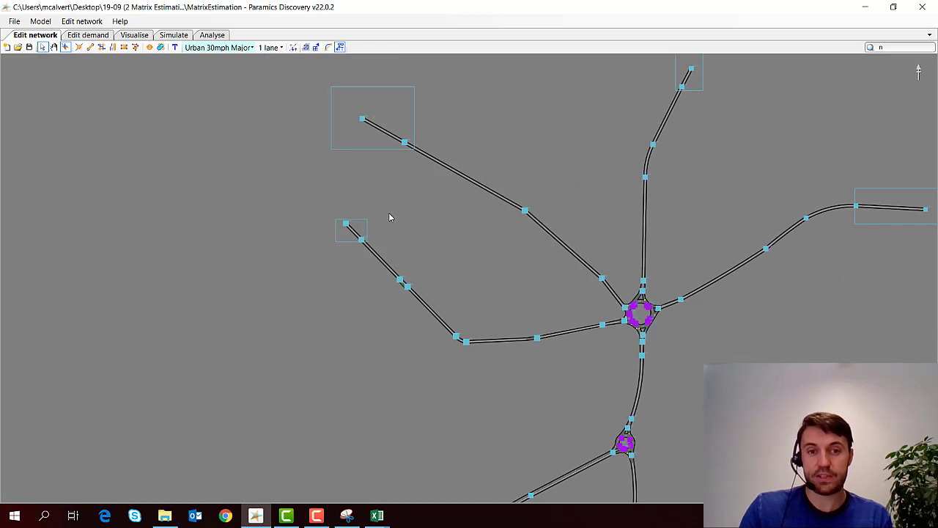
{"action": "scroll", "coordinate": [645, 341], "scroll_direction": "up", "scroll_amount": 1}
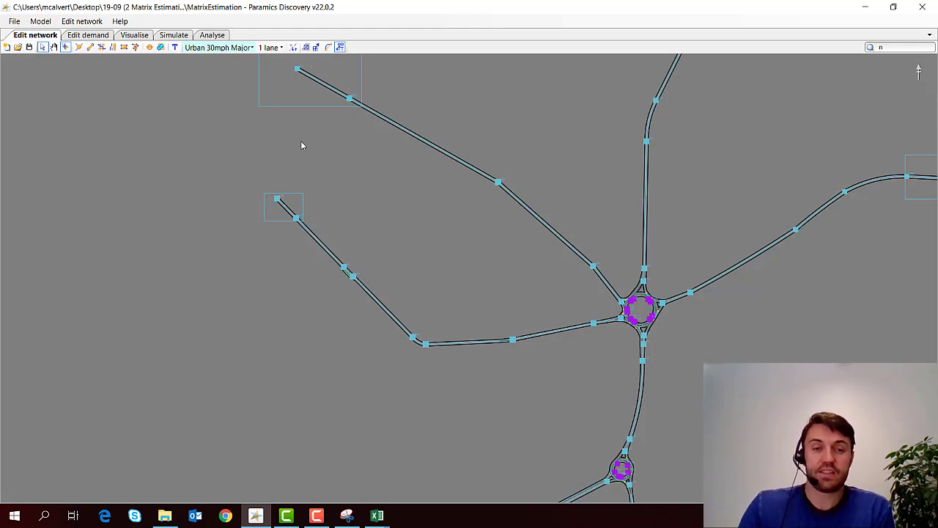
In Survey File_Third.csv, find the turn from 130::131 to 137::128 named in the error snip and check its count.
{"action": "mouse_move", "coordinate": [377, 516]}
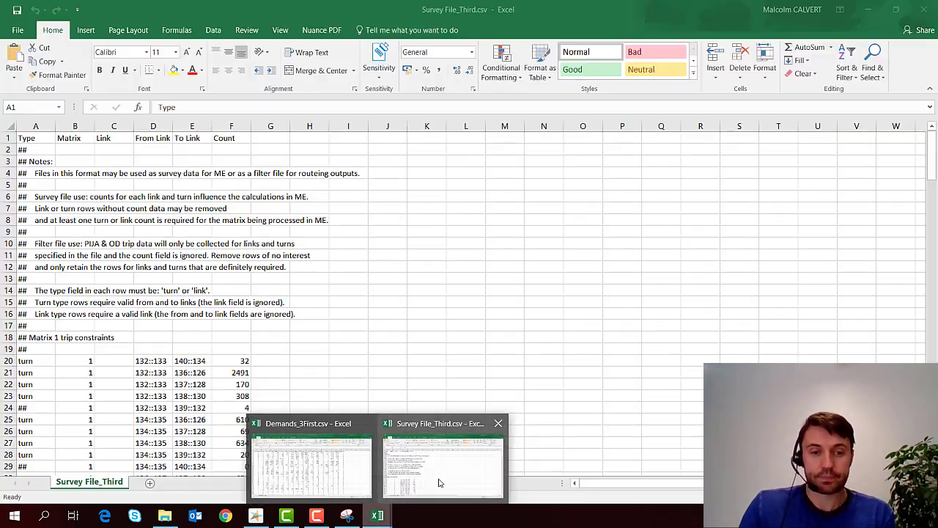
{"action": "left_click", "coordinate": [440, 483]}
{"action": "left_click", "coordinate": [347, 515]}
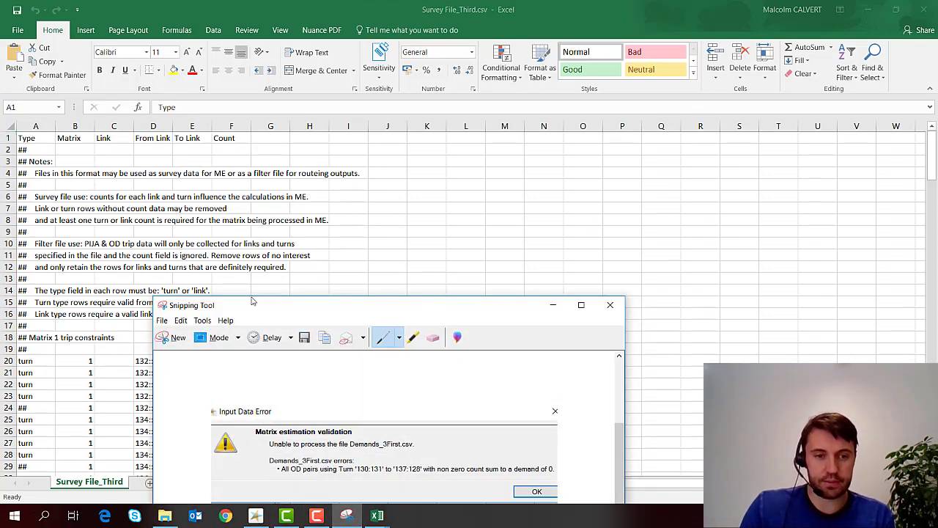
{"action": "key", "text": "alt+Tab"}
{"action": "scroll", "coordinate": [170, 392], "scroll_direction": "down", "scroll_amount": 3}
{"action": "scroll", "coordinate": [170, 392], "scroll_direction": "down", "scroll_amount": 2}
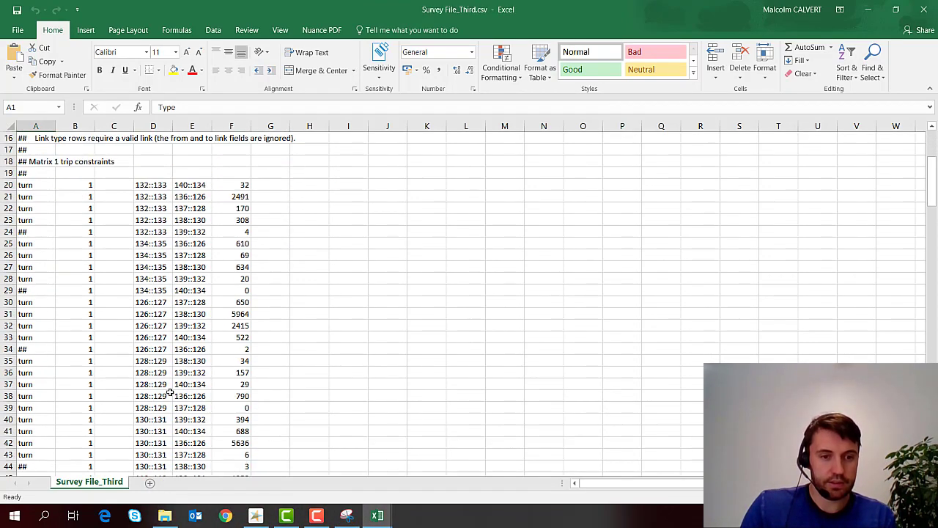
{"action": "left_click_drag", "start_coordinate": [142, 455], "coordinate": [242, 456]}
{"action": "left_click", "coordinate": [234, 454]}
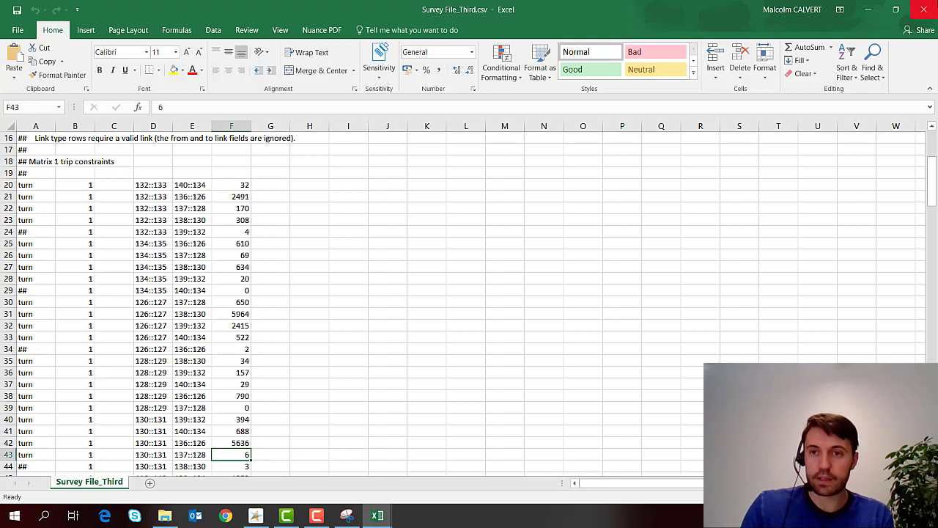
In Demands_3First.csv, set the matrix 1 demand from zone 1 to zone 4 (cell F2) to 6.
{"action": "key", "text": "alt+Tab"}
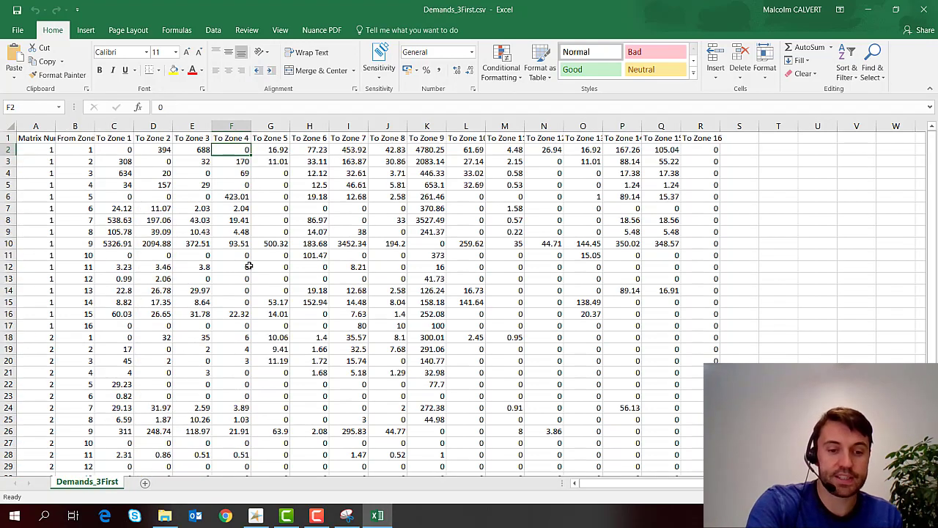
{"action": "type", "text": "6"}
{"action": "left_click", "coordinate": [230, 173]}
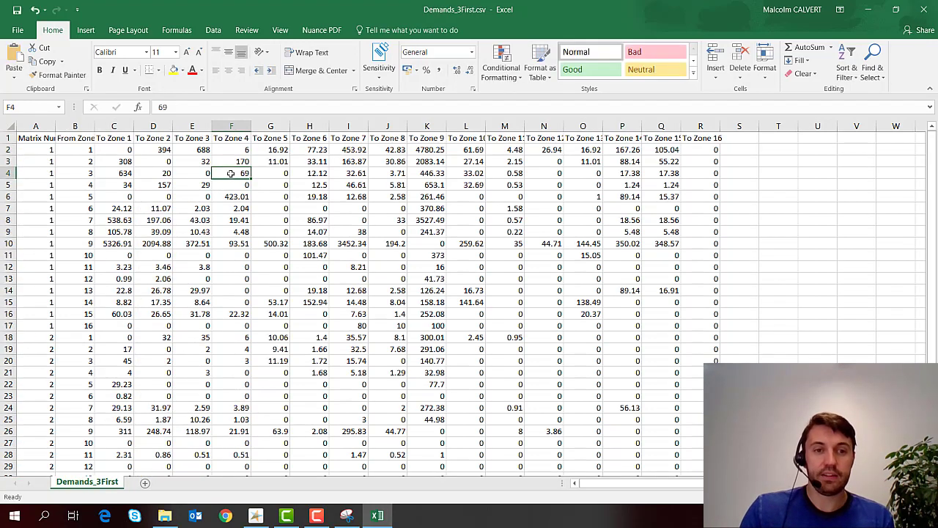
Close Demands_3First.csv and the Snipping Tool without saving the changes or the snip.
{"action": "left_click", "coordinate": [924, 10]}
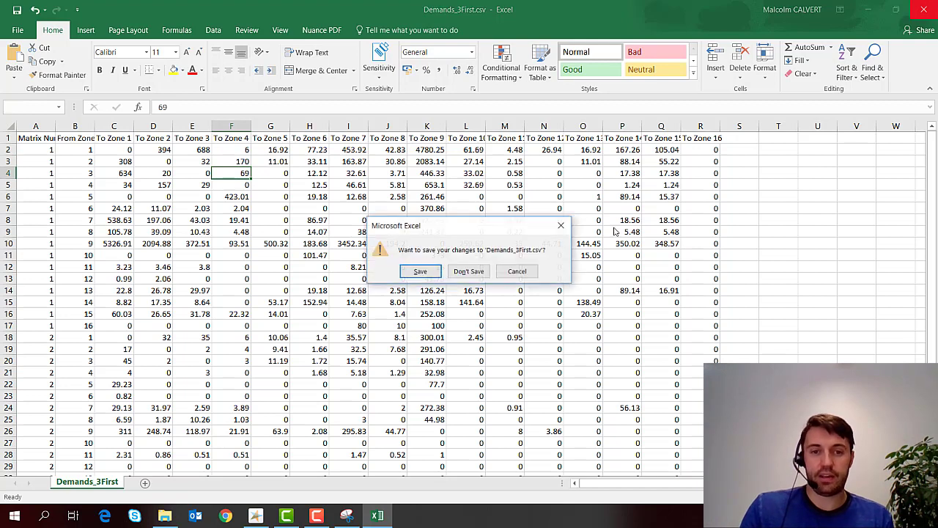
{"action": "left_click", "coordinate": [476, 275]}
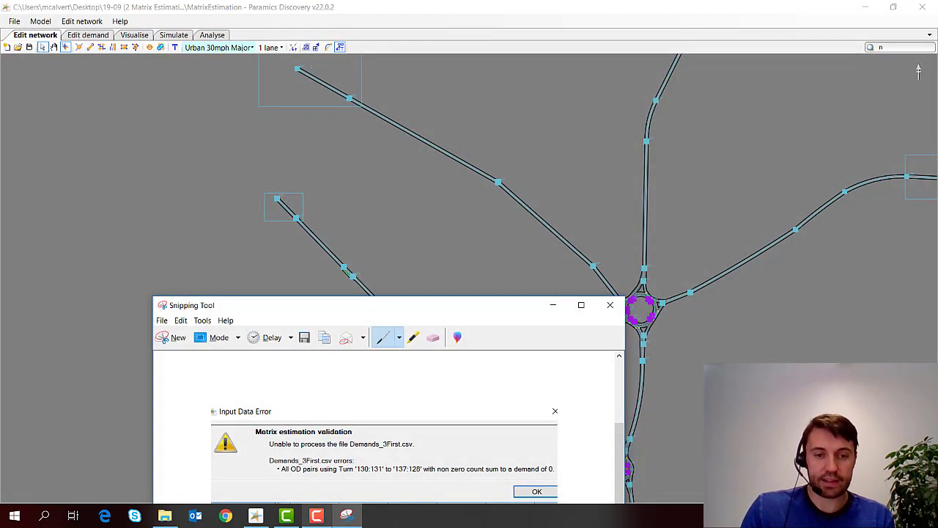
{"action": "left_click", "coordinate": [611, 305]}
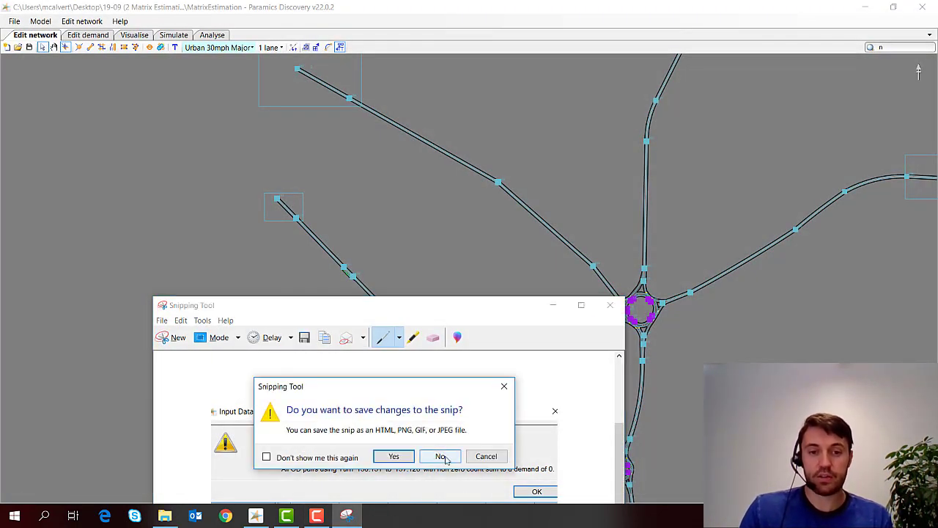
{"action": "left_click", "coordinate": [439, 456]}
Reopen the Matrix estimation dialog from demand editing and select a prior matrix file.
{"action": "left_click", "coordinate": [107, 38]}
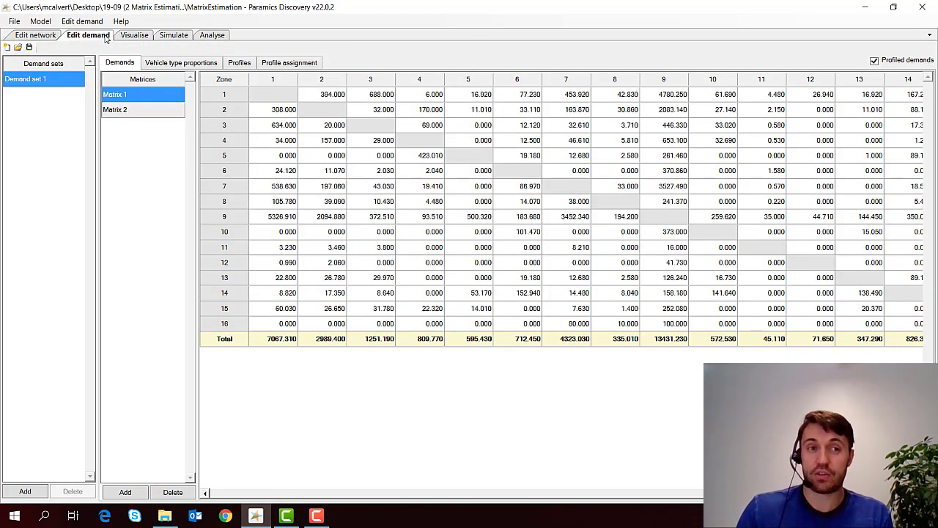
{"action": "left_click", "coordinate": [101, 23]}
{"action": "left_click", "coordinate": [118, 62]}
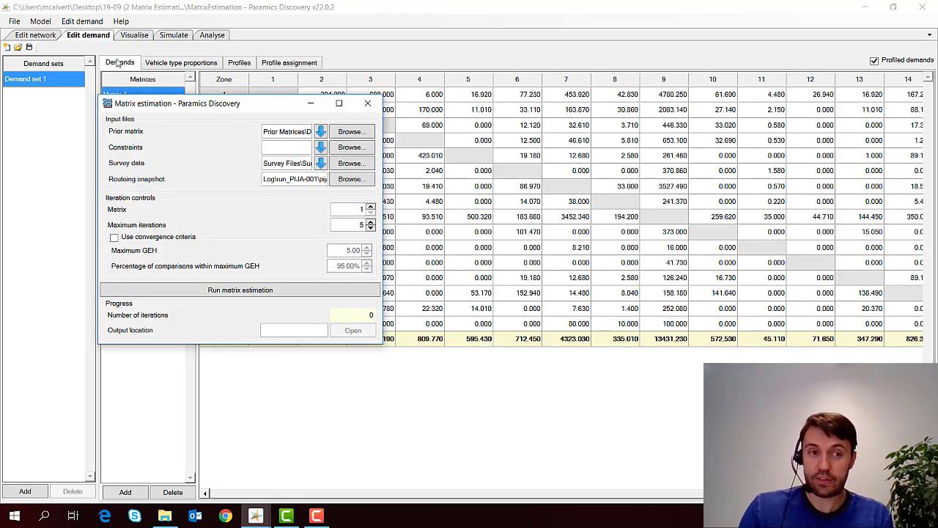
{"action": "left_click", "coordinate": [350, 132]}
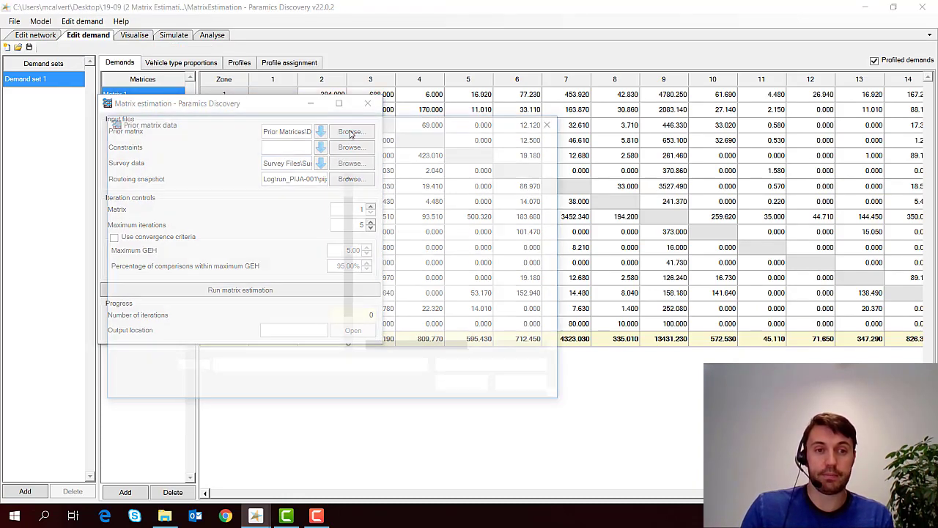
{"action": "double_click", "coordinate": [431, 212]}
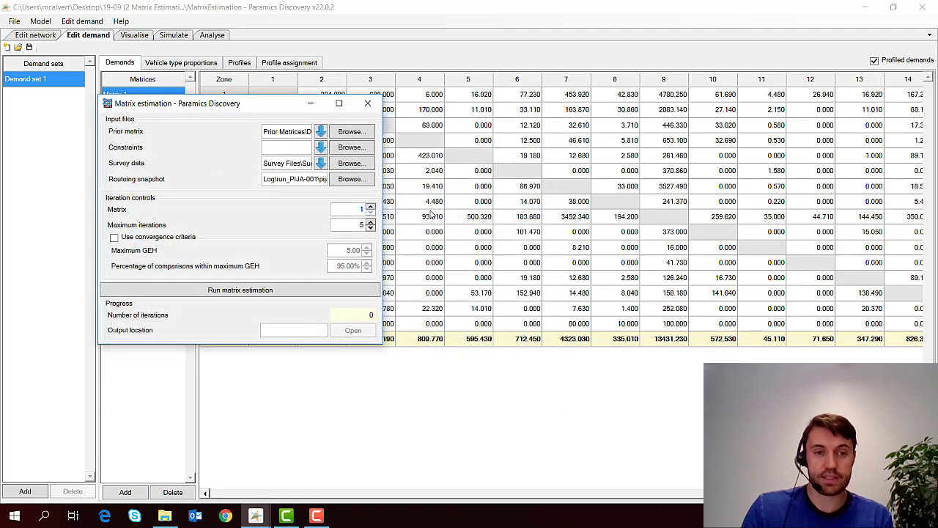
Run the matrix estimation and review estimated-demands.csv from its output location.
{"action": "left_click", "coordinate": [258, 292]}
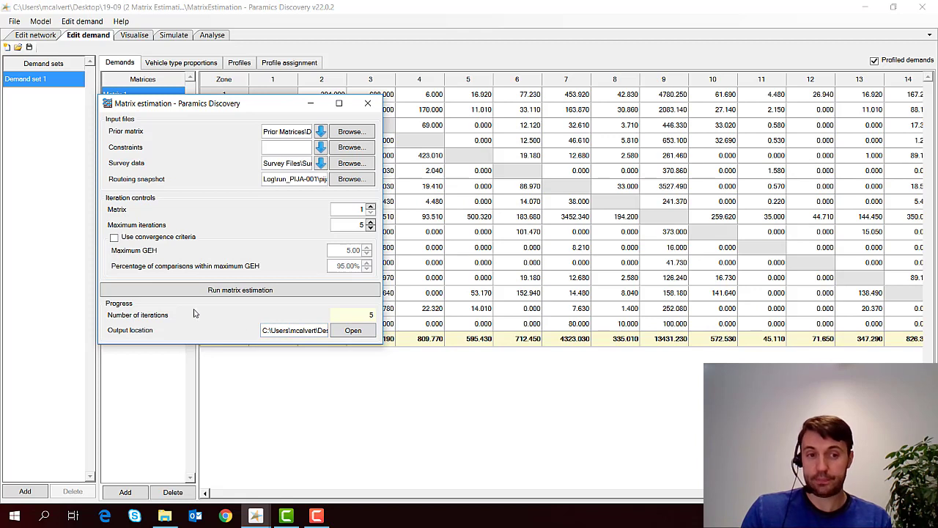
{"action": "left_click", "coordinate": [353, 331]}
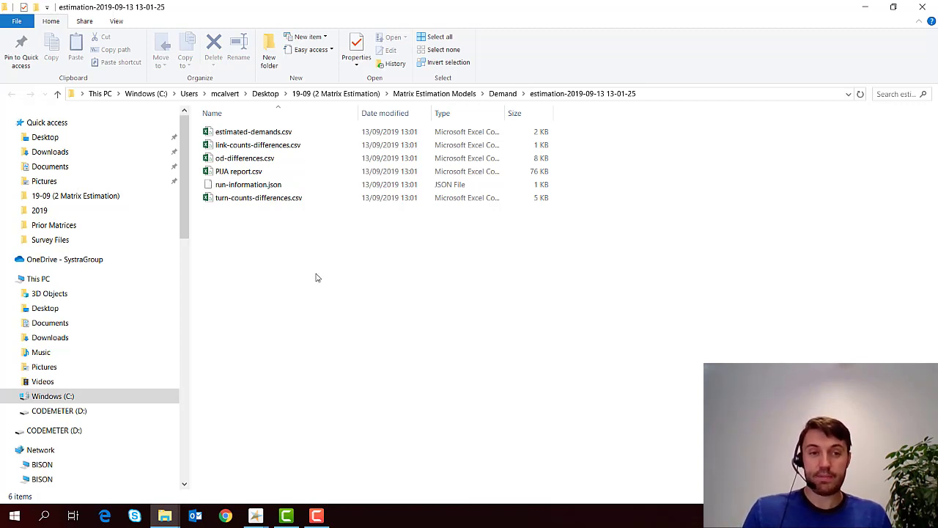
{"action": "double_click", "coordinate": [271, 133]}
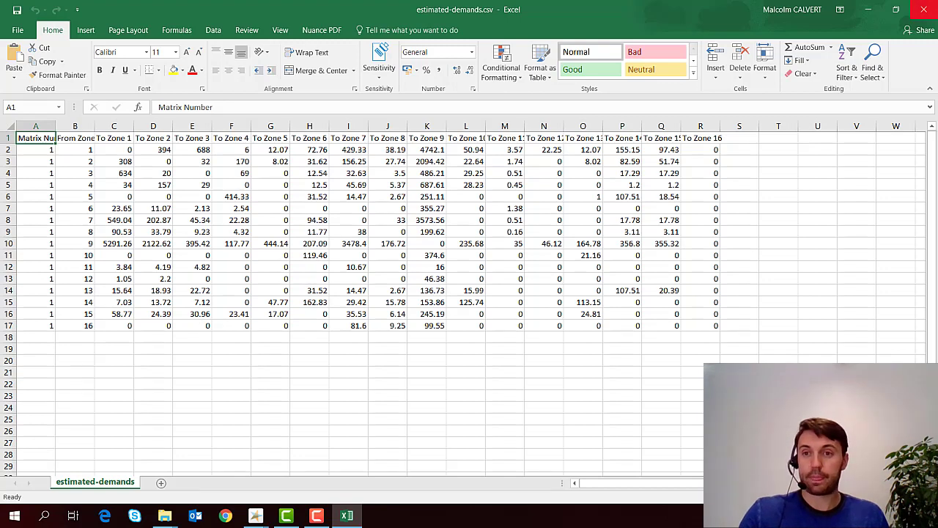
{"action": "left_click", "coordinate": [923, 9]}
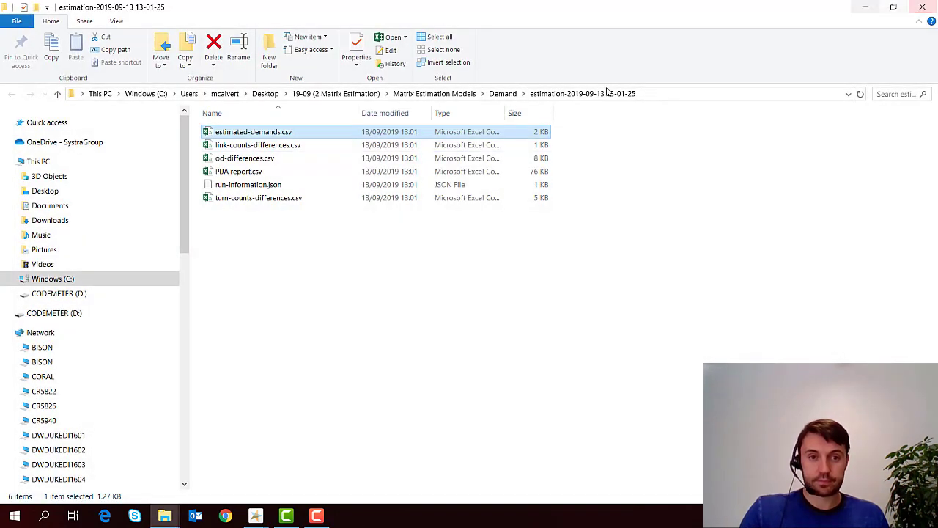
Open od-differences.csv from the estimation output and examine the prior and final estimate differences for each origin-destination pair.
{"action": "left_click", "coordinate": [275, 161]}
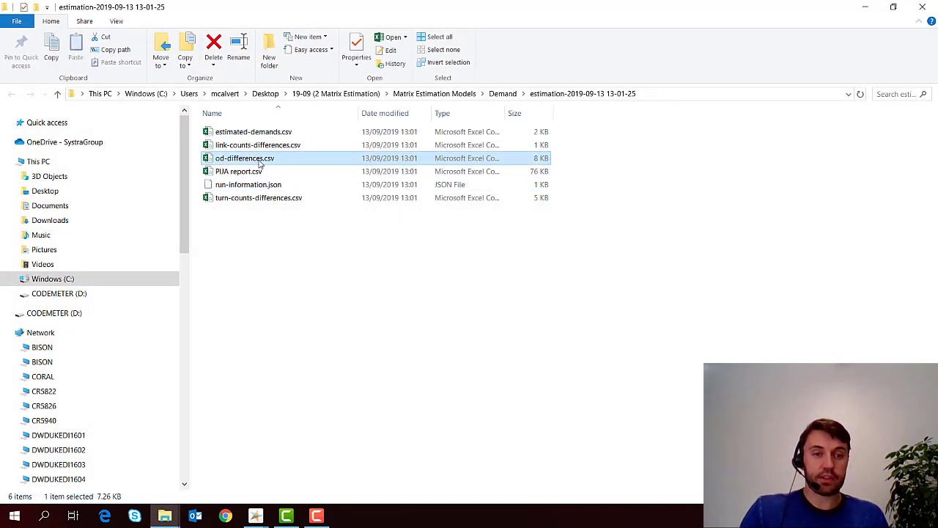
{"action": "double_click", "coordinate": [259, 164]}
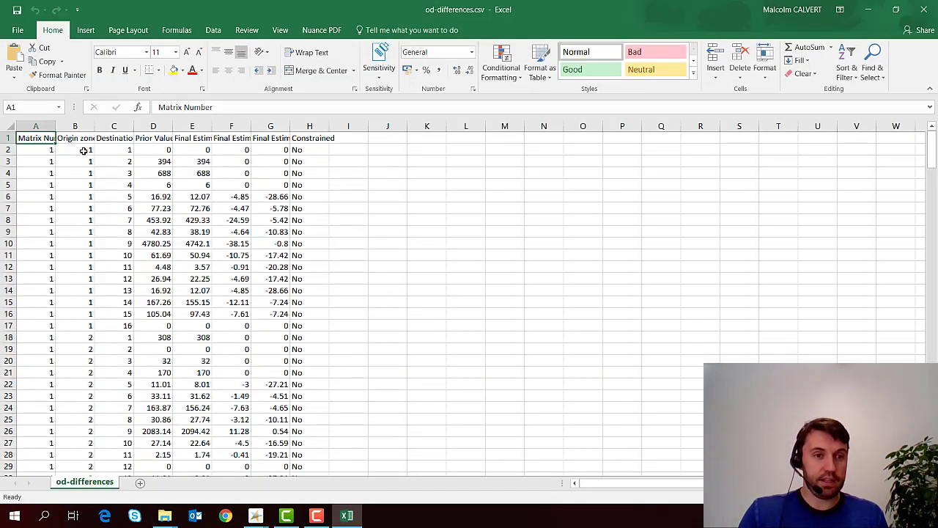
{"action": "left_click", "coordinate": [86, 150]}
{"action": "left_click", "coordinate": [111, 151]}
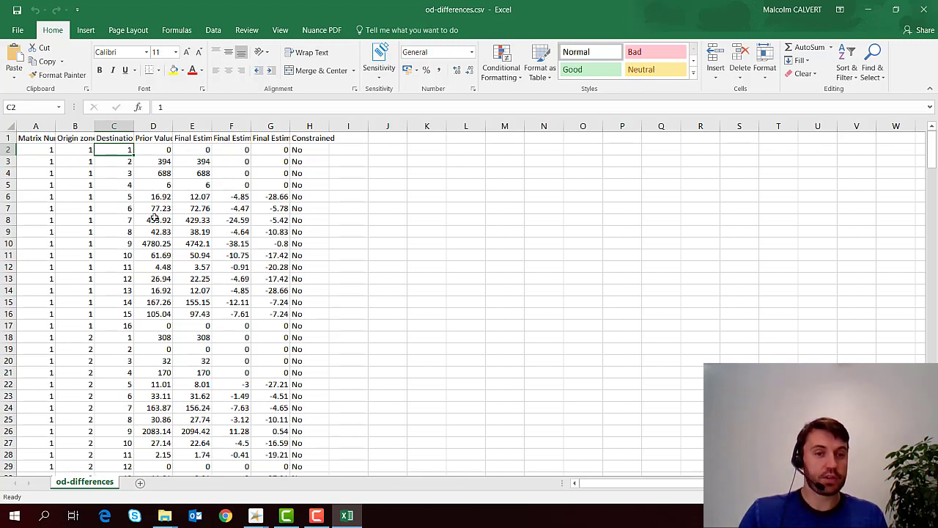
{"action": "left_click", "coordinate": [226, 207]}
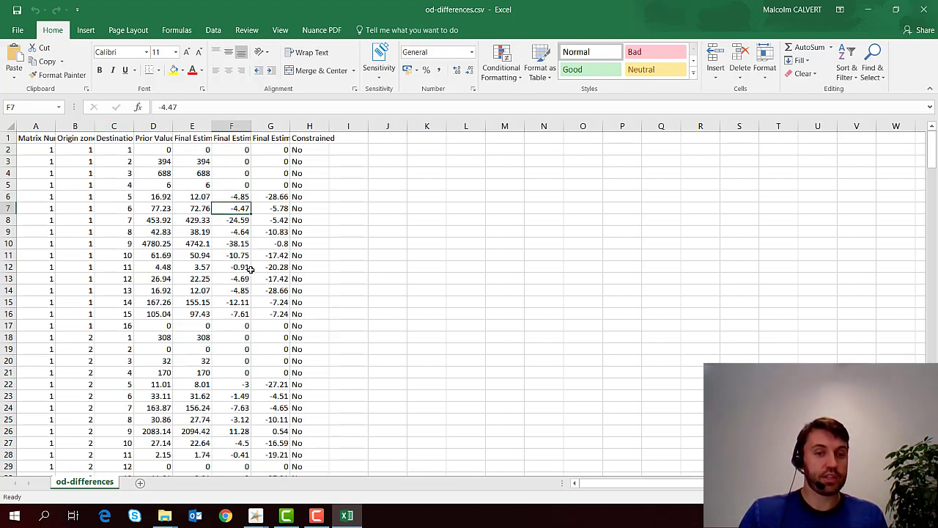
{"action": "scroll", "coordinate": [240, 359], "scroll_direction": "down", "scroll_amount": 4}
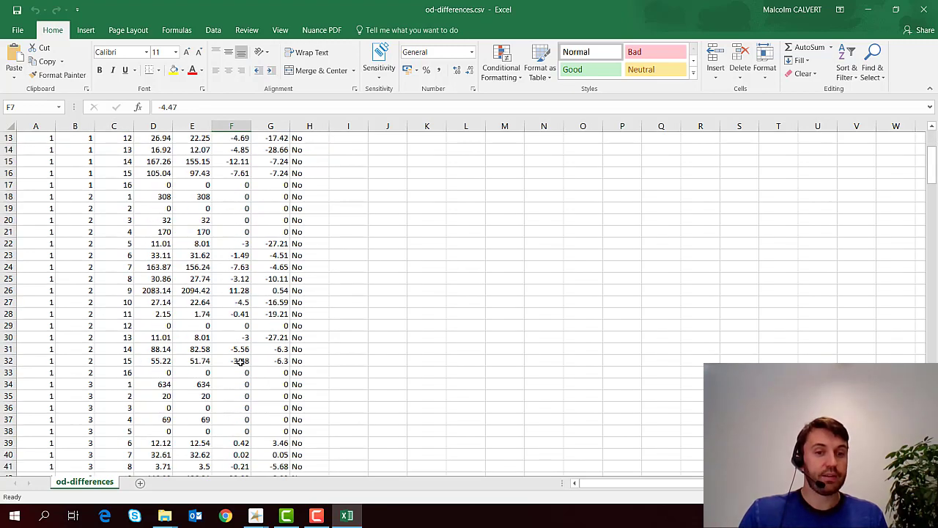
{"action": "scroll", "coordinate": [240, 360], "scroll_direction": "up", "scroll_amount": 4}
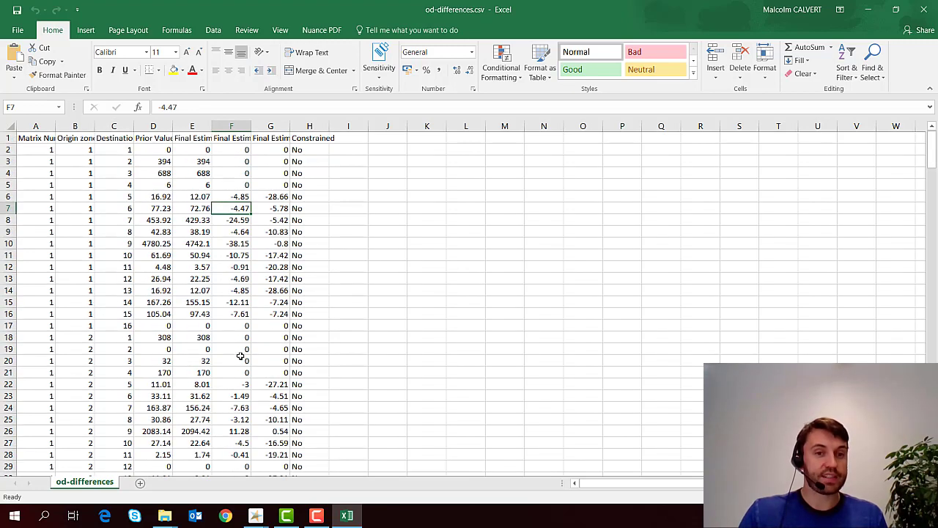
Sort od-differences.csv by Final Estimate Difference from largest to smallest, widen that column, and close the file without saving.
{"action": "left_click", "coordinate": [244, 139]}
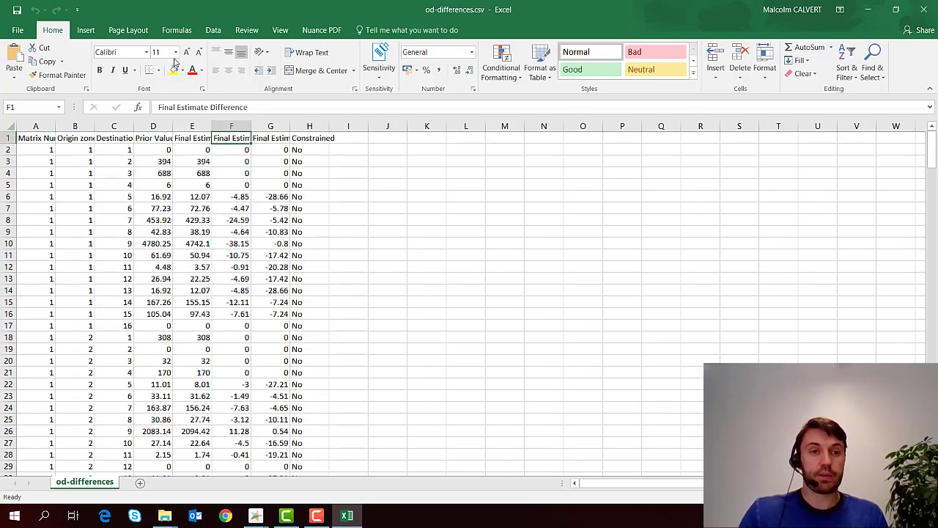
{"action": "left_click", "coordinate": [213, 30]}
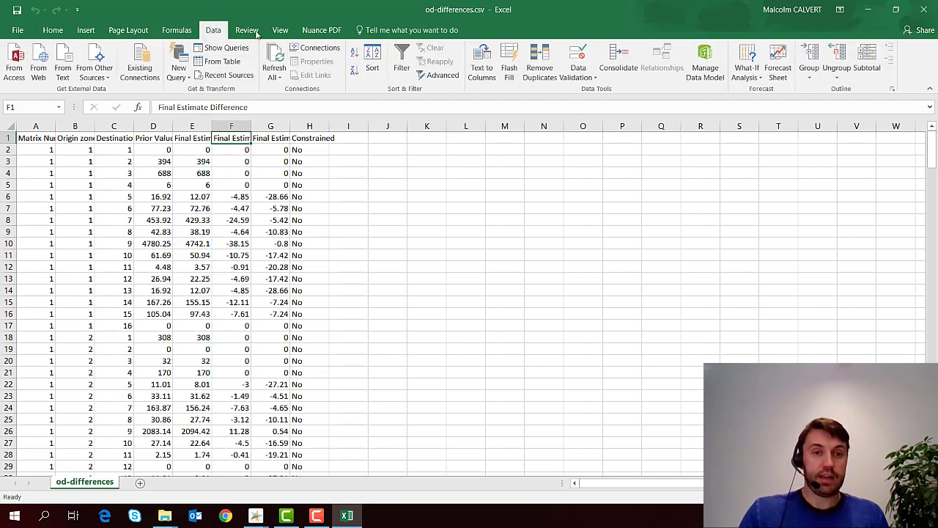
{"action": "left_click", "coordinate": [354, 73]}
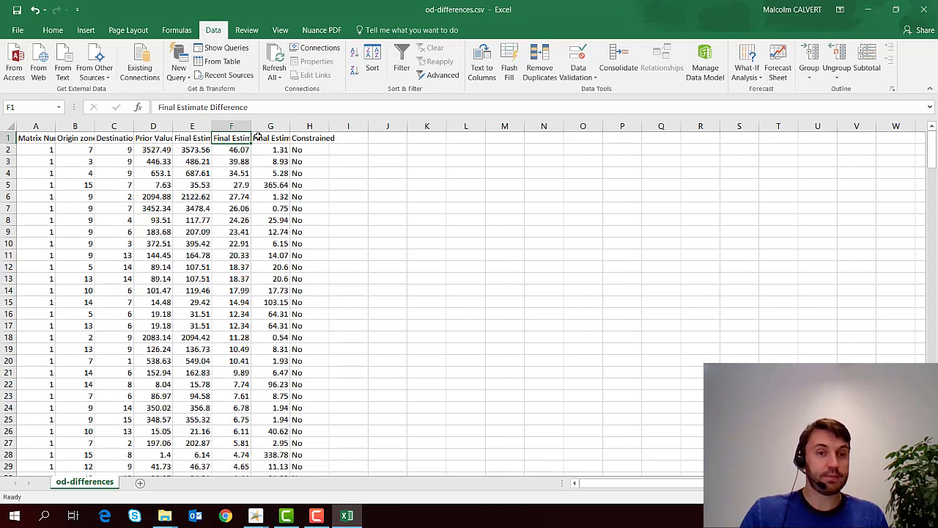
{"action": "double_click", "coordinate": [250, 126]}
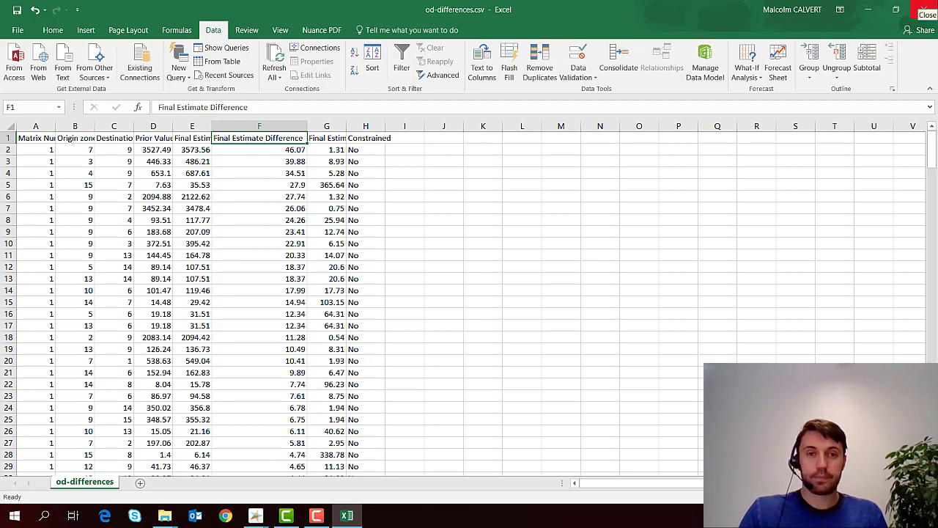
{"action": "left_click", "coordinate": [923, 10]}
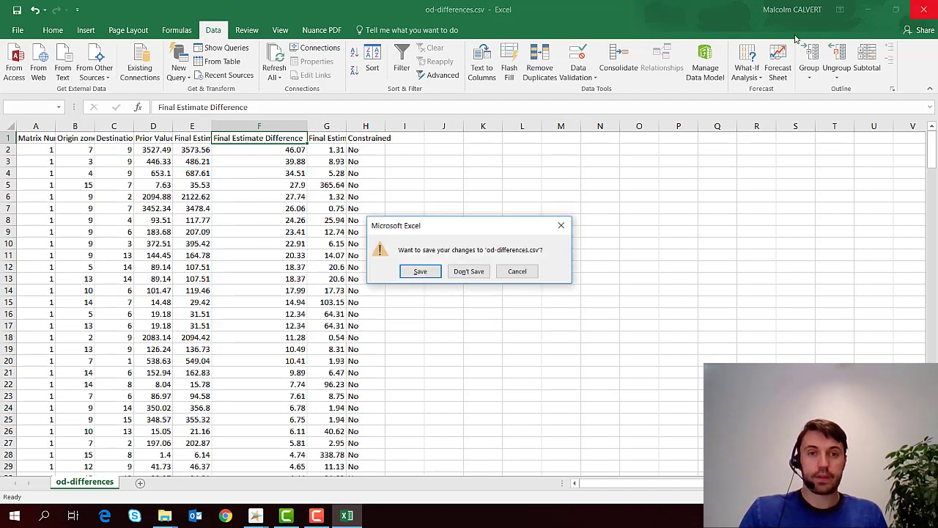
{"action": "left_click", "coordinate": [461, 273]}
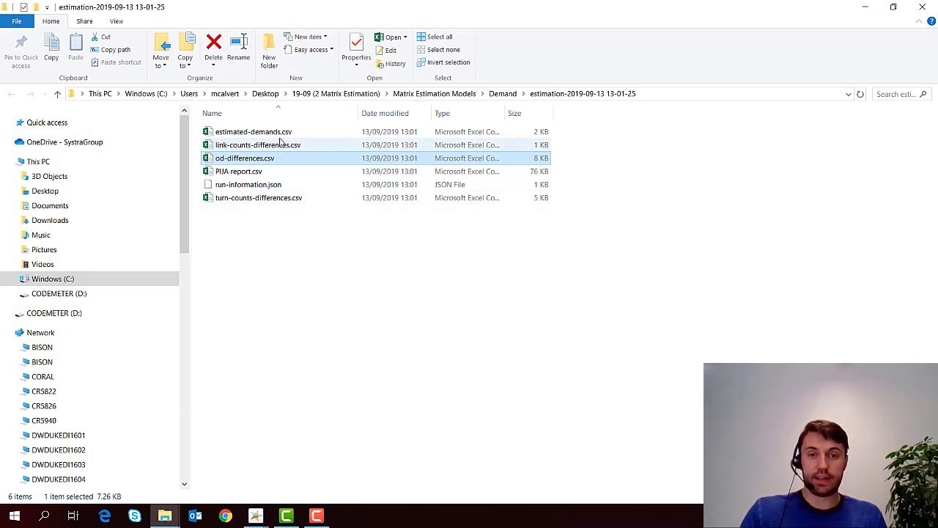
Review turn-counts-differences.csv sorted by First Estimate Difference from largest to smallest, and close it without saving.
{"action": "left_click", "coordinate": [246, 201]}
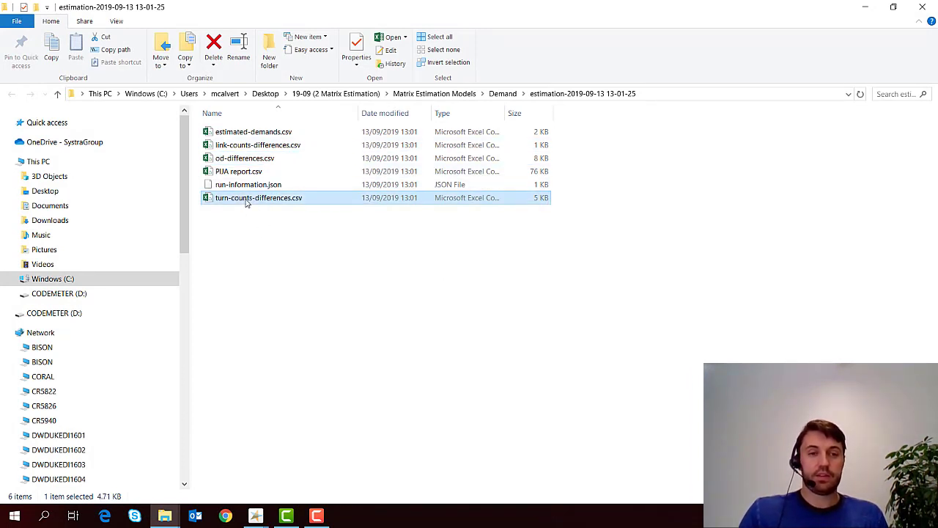
{"action": "double_click", "coordinate": [246, 202]}
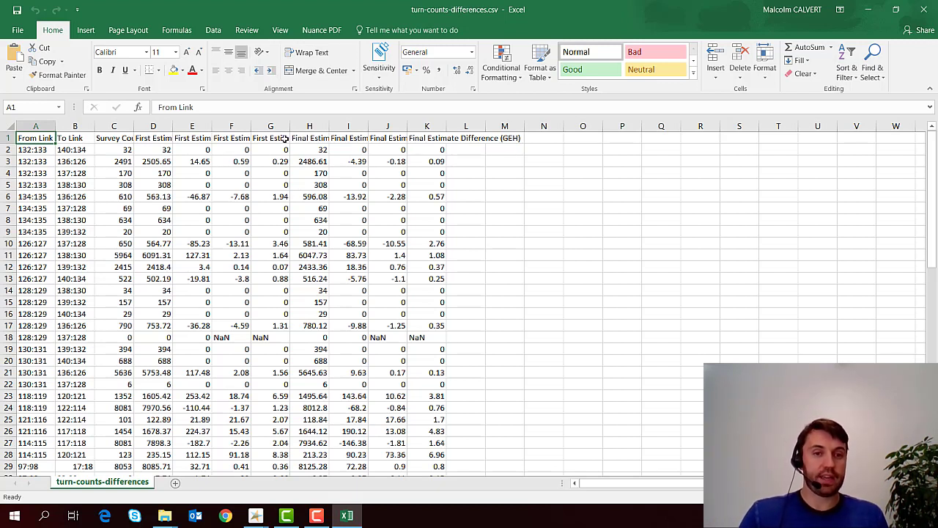
{"action": "left_click", "coordinate": [246, 137]}
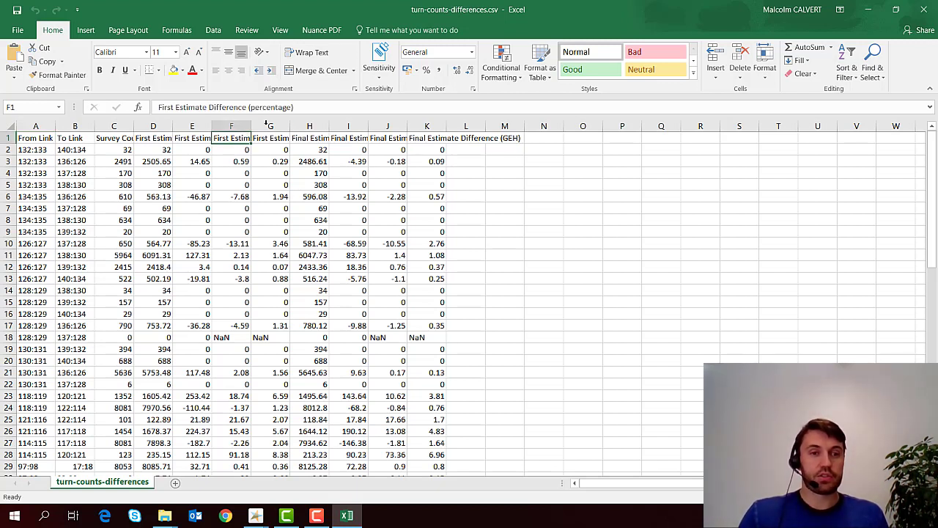
{"action": "left_click", "coordinate": [189, 139]}
{"action": "left_click", "coordinate": [223, 31]}
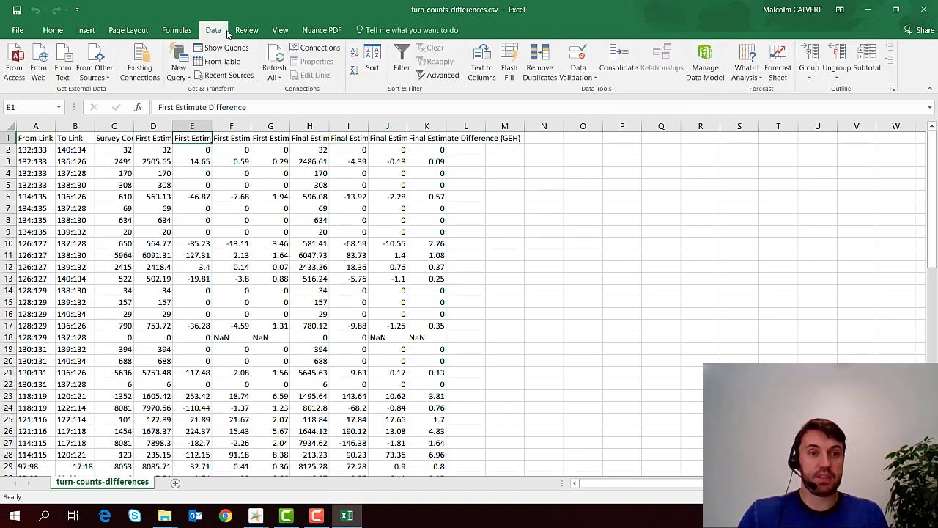
{"action": "left_click", "coordinate": [354, 69]}
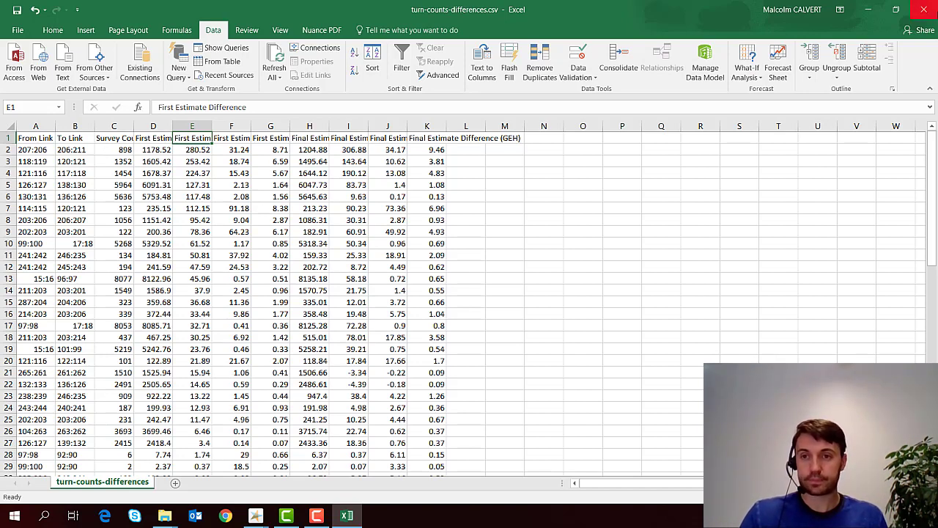
{"action": "left_click", "coordinate": [923, 10]}
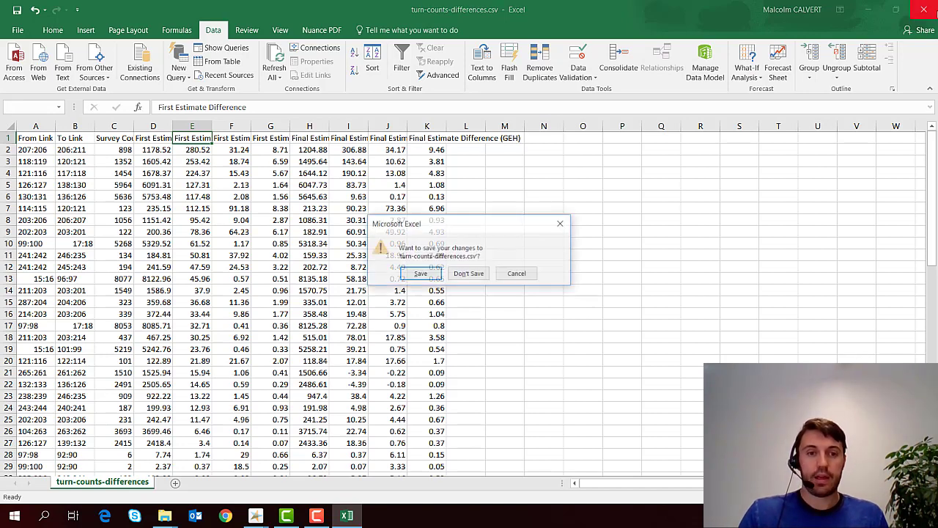
{"action": "left_click", "coordinate": [469, 274]}
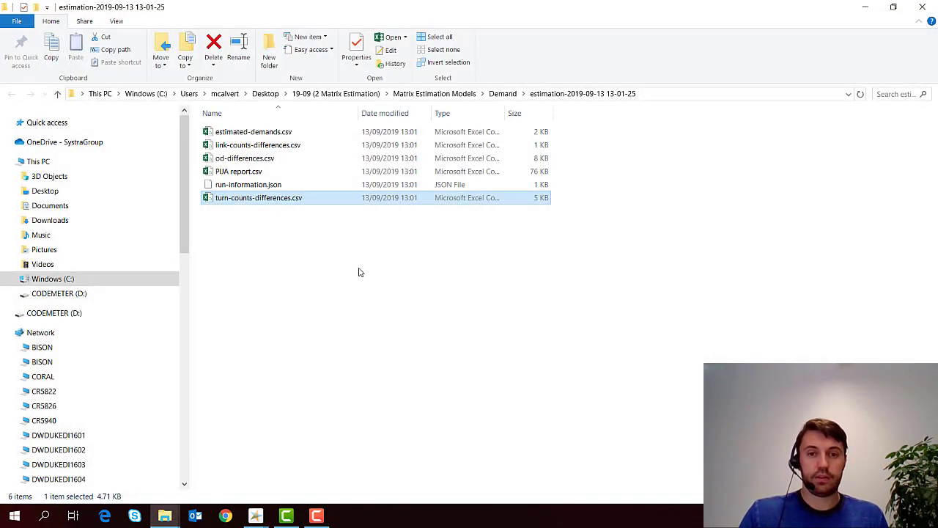
Open PIJA report.csv, check the proportion values in the first two turn records from zone 15 to zone 8, and close it.
{"action": "left_click", "coordinate": [250, 174]}
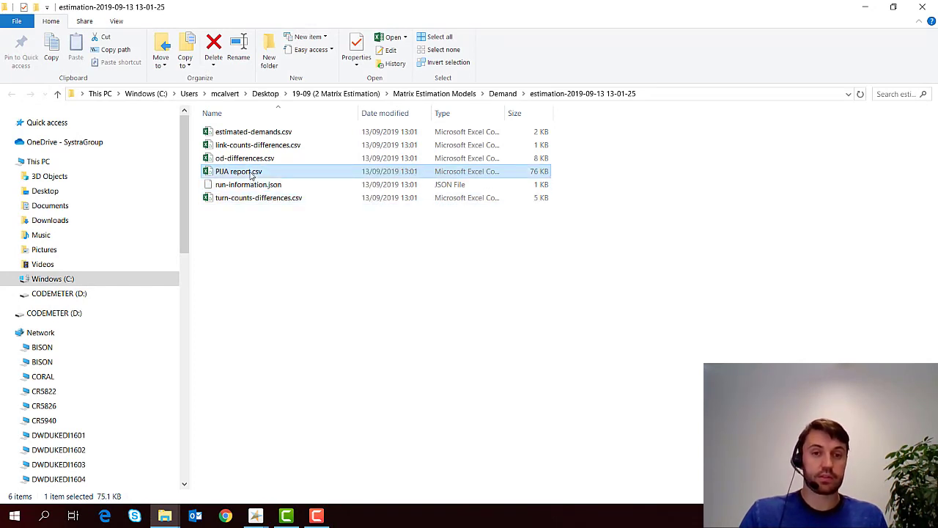
{"action": "double_click", "coordinate": [250, 174]}
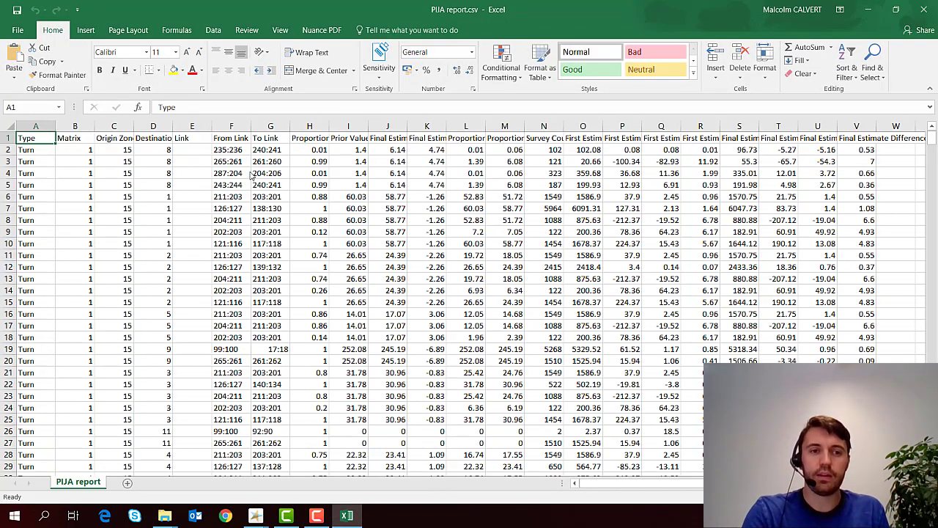
{"action": "key", "text": "Down"}
{"action": "key", "text": "Right"}
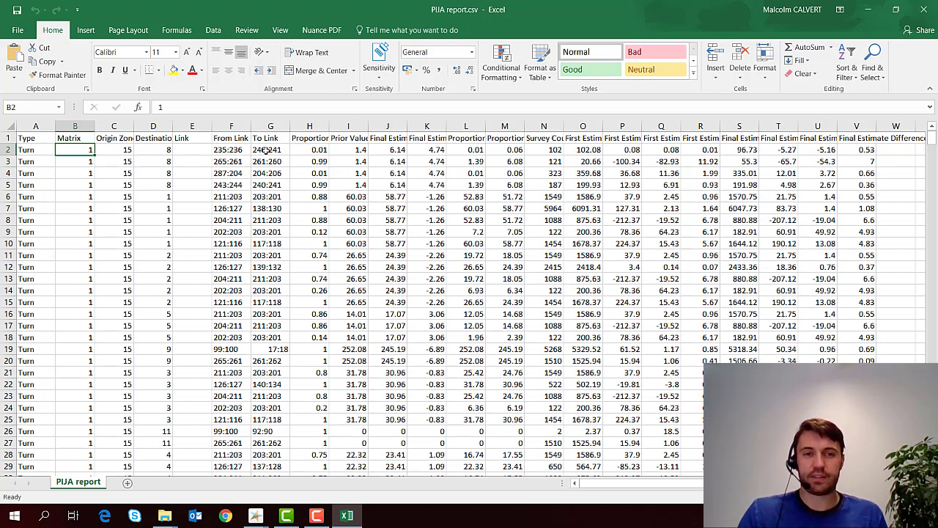
{"action": "left_click", "coordinate": [316, 148]}
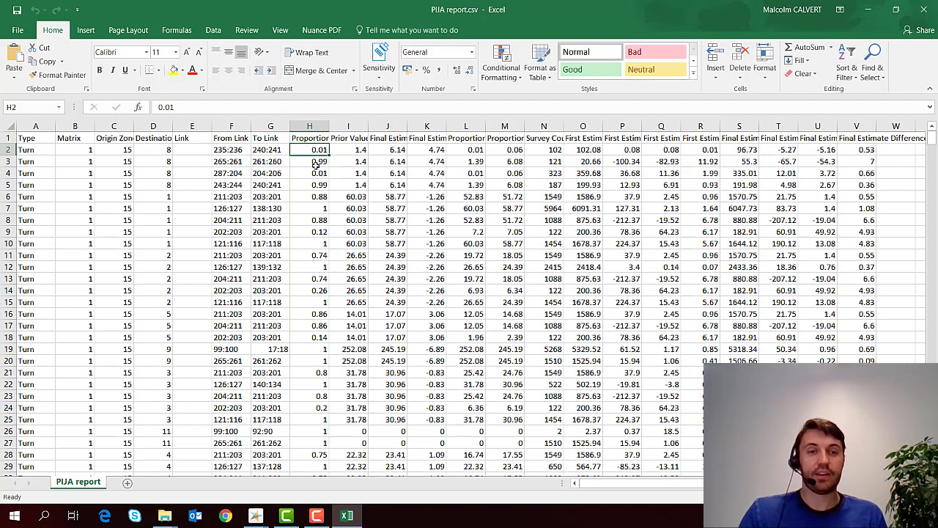
{"action": "left_click", "coordinate": [320, 162]}
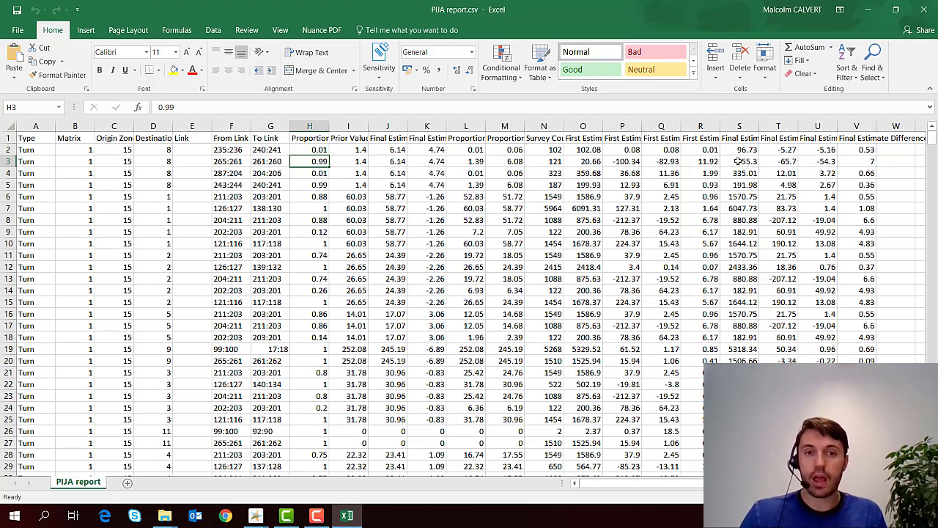
{"action": "key", "text": "alt+F4"}
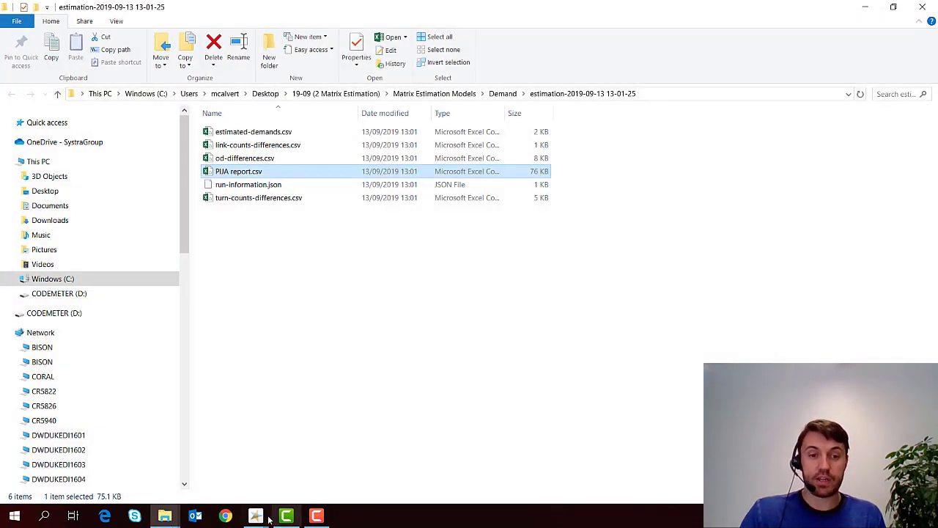
Switch back to Paramics Discovery and examine the road network layout in network editing.
{"action": "mouse_move", "coordinate": [256, 515]}
{"action": "left_click", "coordinate": [307, 464]}
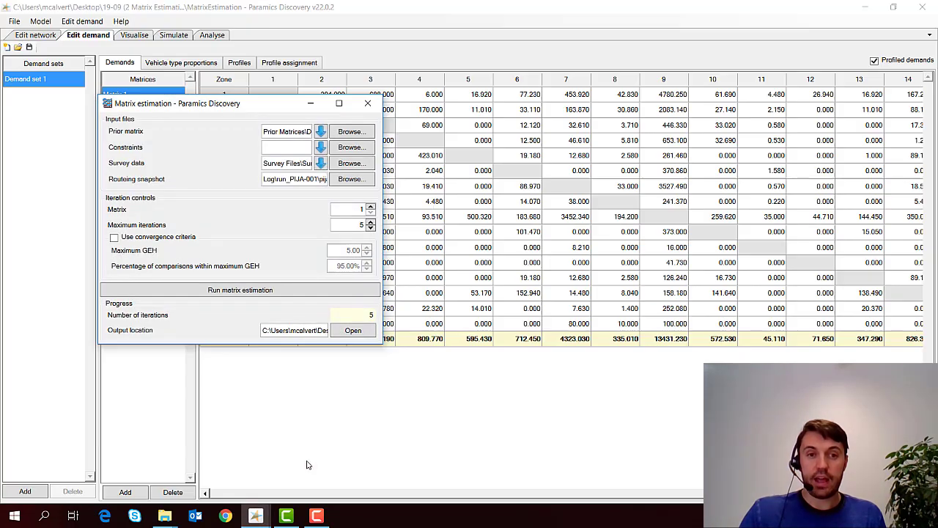
{"action": "key", "text": "alt+Tab"}
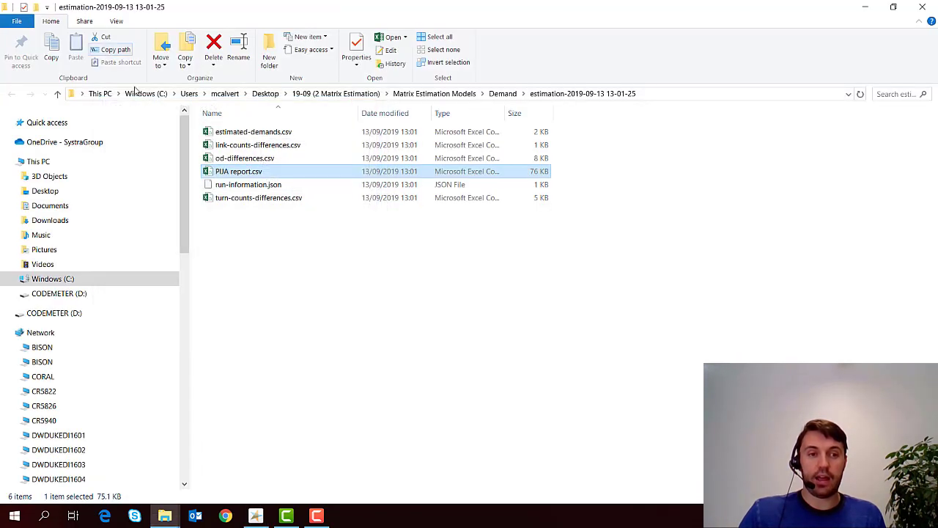
{"action": "left_click", "coordinate": [255, 515]}
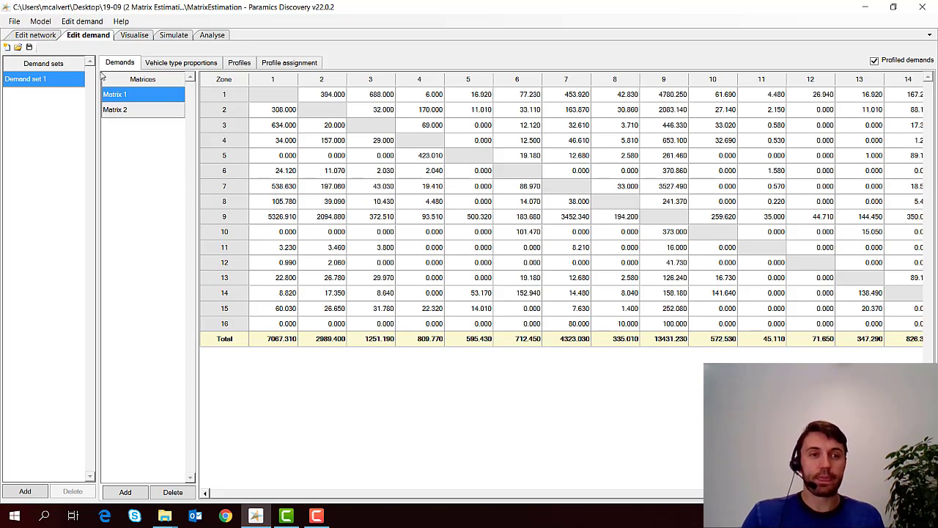
{"action": "left_click", "coordinate": [35, 34]}
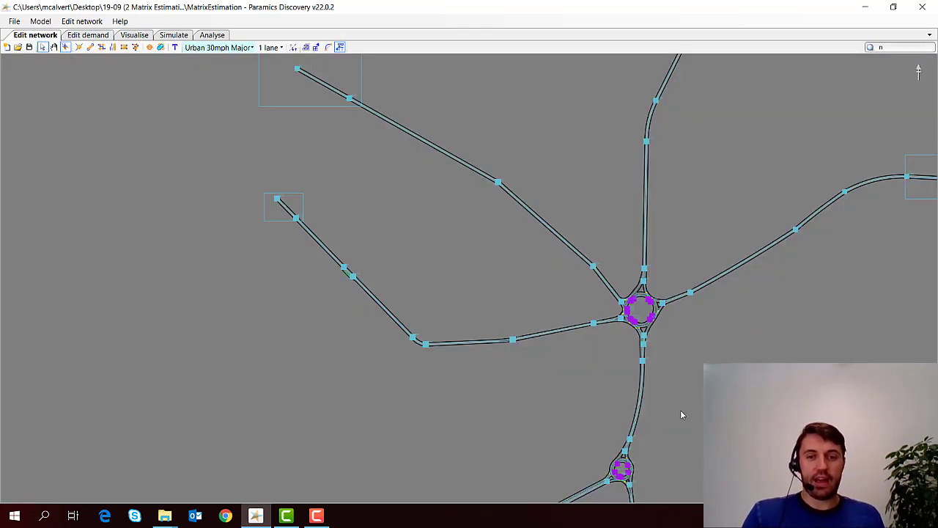
{"action": "scroll", "coordinate": [681, 409], "scroll_direction": "down", "scroll_amount": 2}
{"action": "scroll", "coordinate": [651, 94], "scroll_direction": "up", "scroll_amount": 5}
{"action": "scroll", "coordinate": [492, 304], "scroll_direction": "down", "scroll_amount": 4}
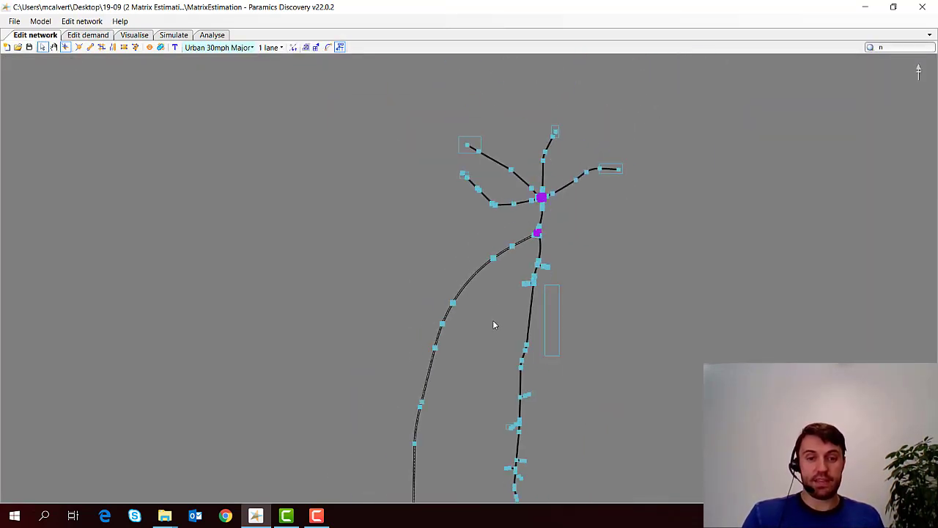
{"action": "scroll", "coordinate": [486, 297], "scroll_direction": "up", "scroll_amount": 2}
{"action": "left_click", "coordinate": [488, 334]}
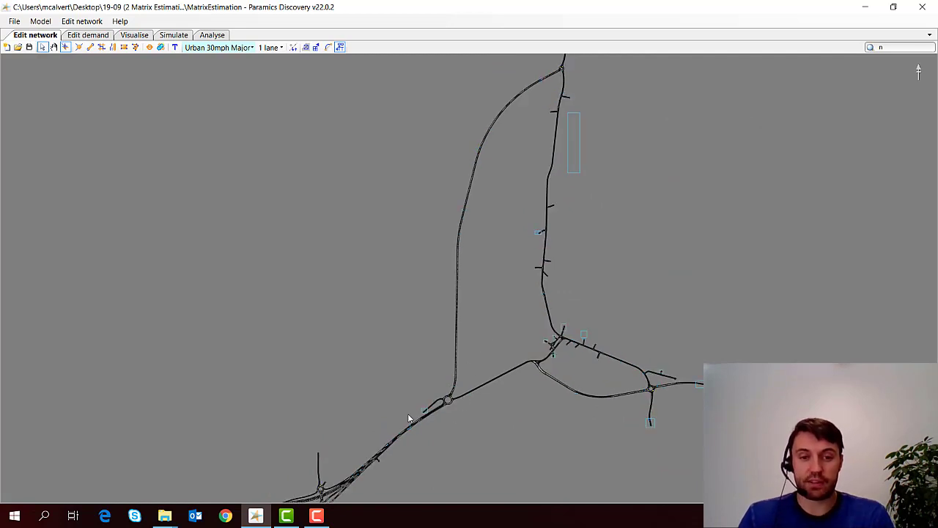